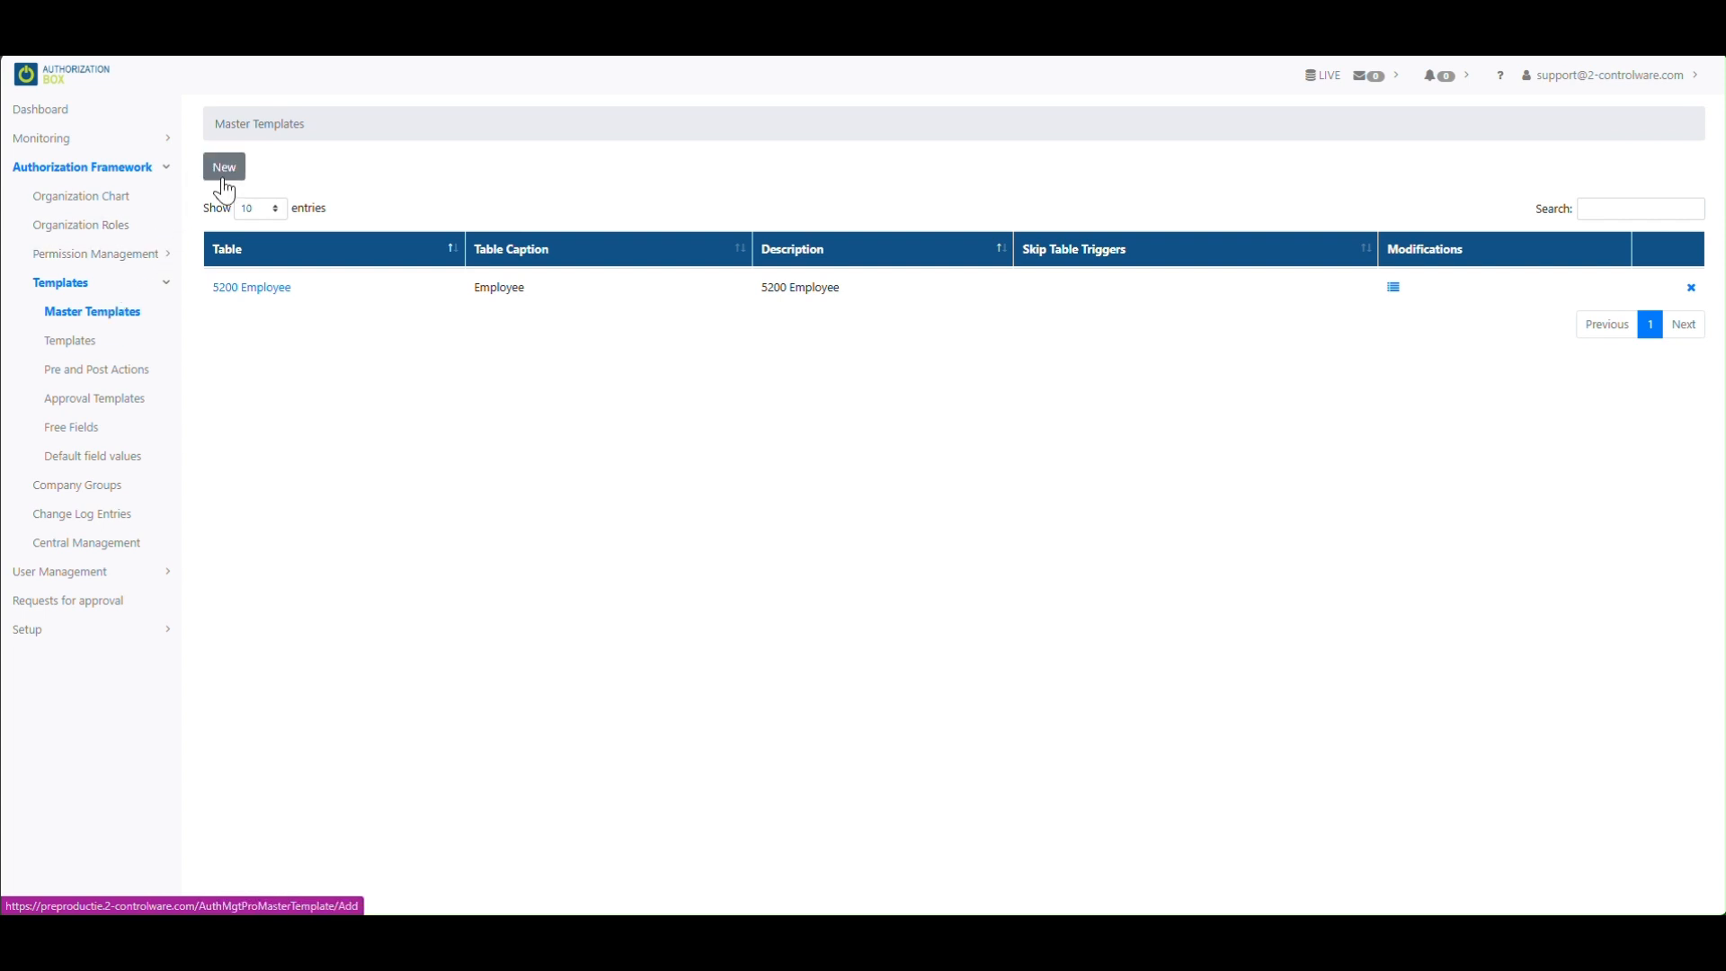
Review the No. field line of the 5200 Employee master template and open the regular template "5200 employee - name, jobtitle".
left_click(248, 288)
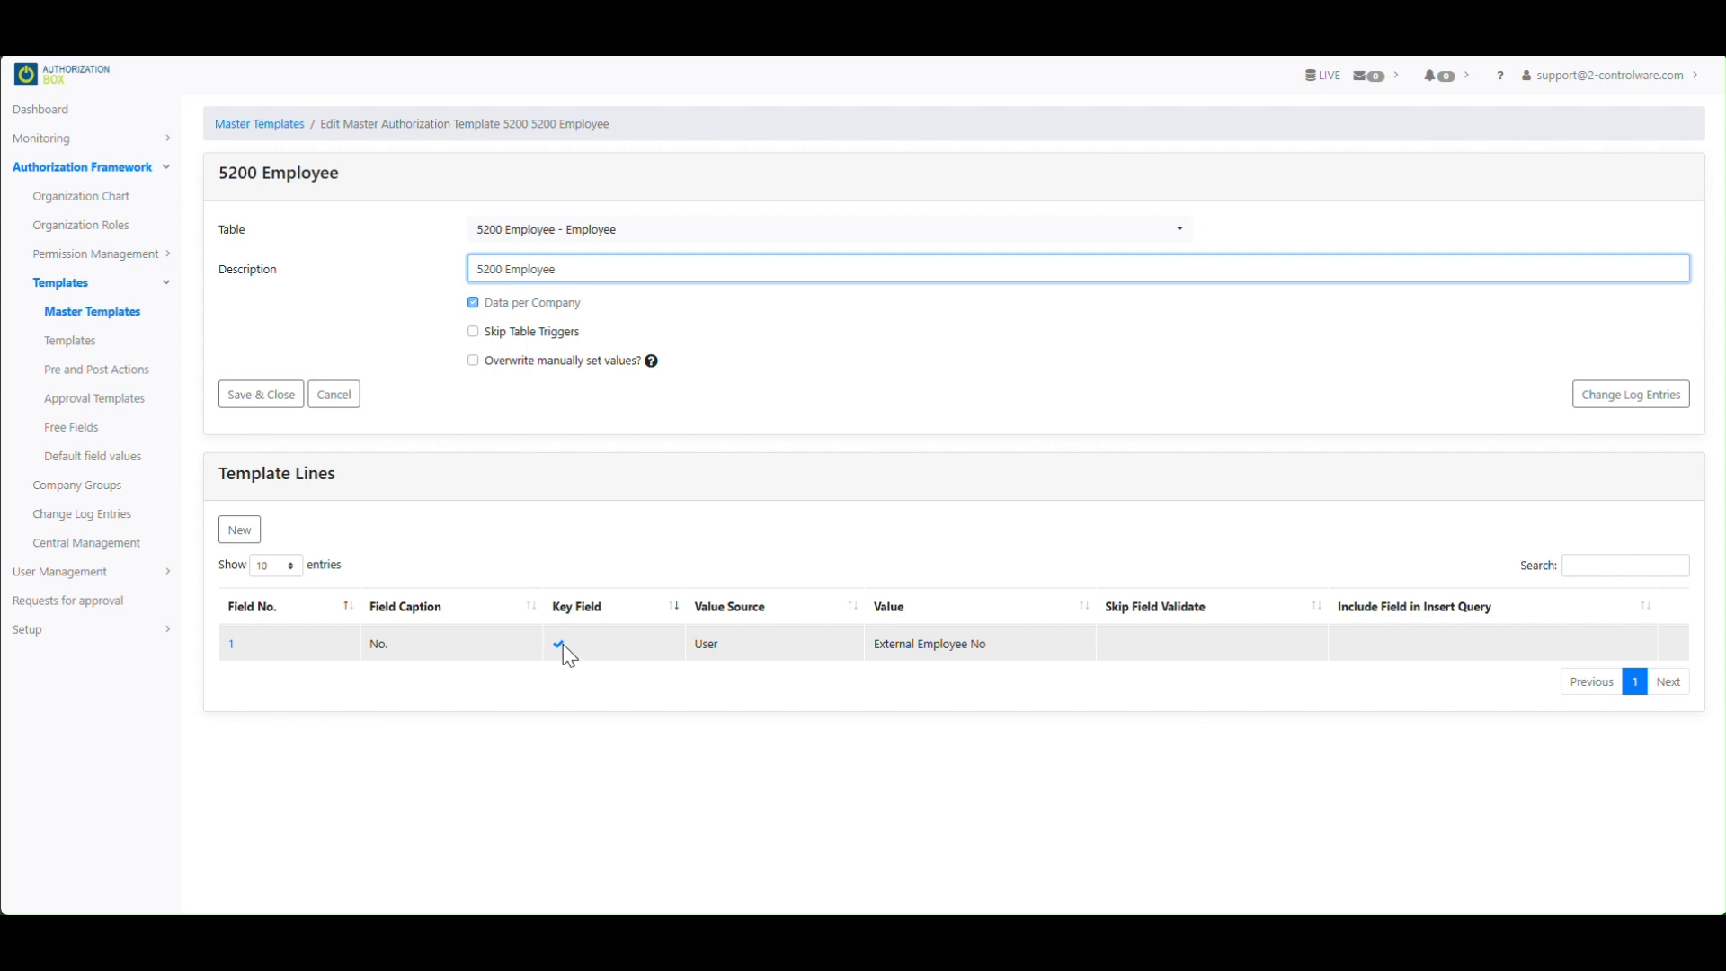
left_click(230, 644)
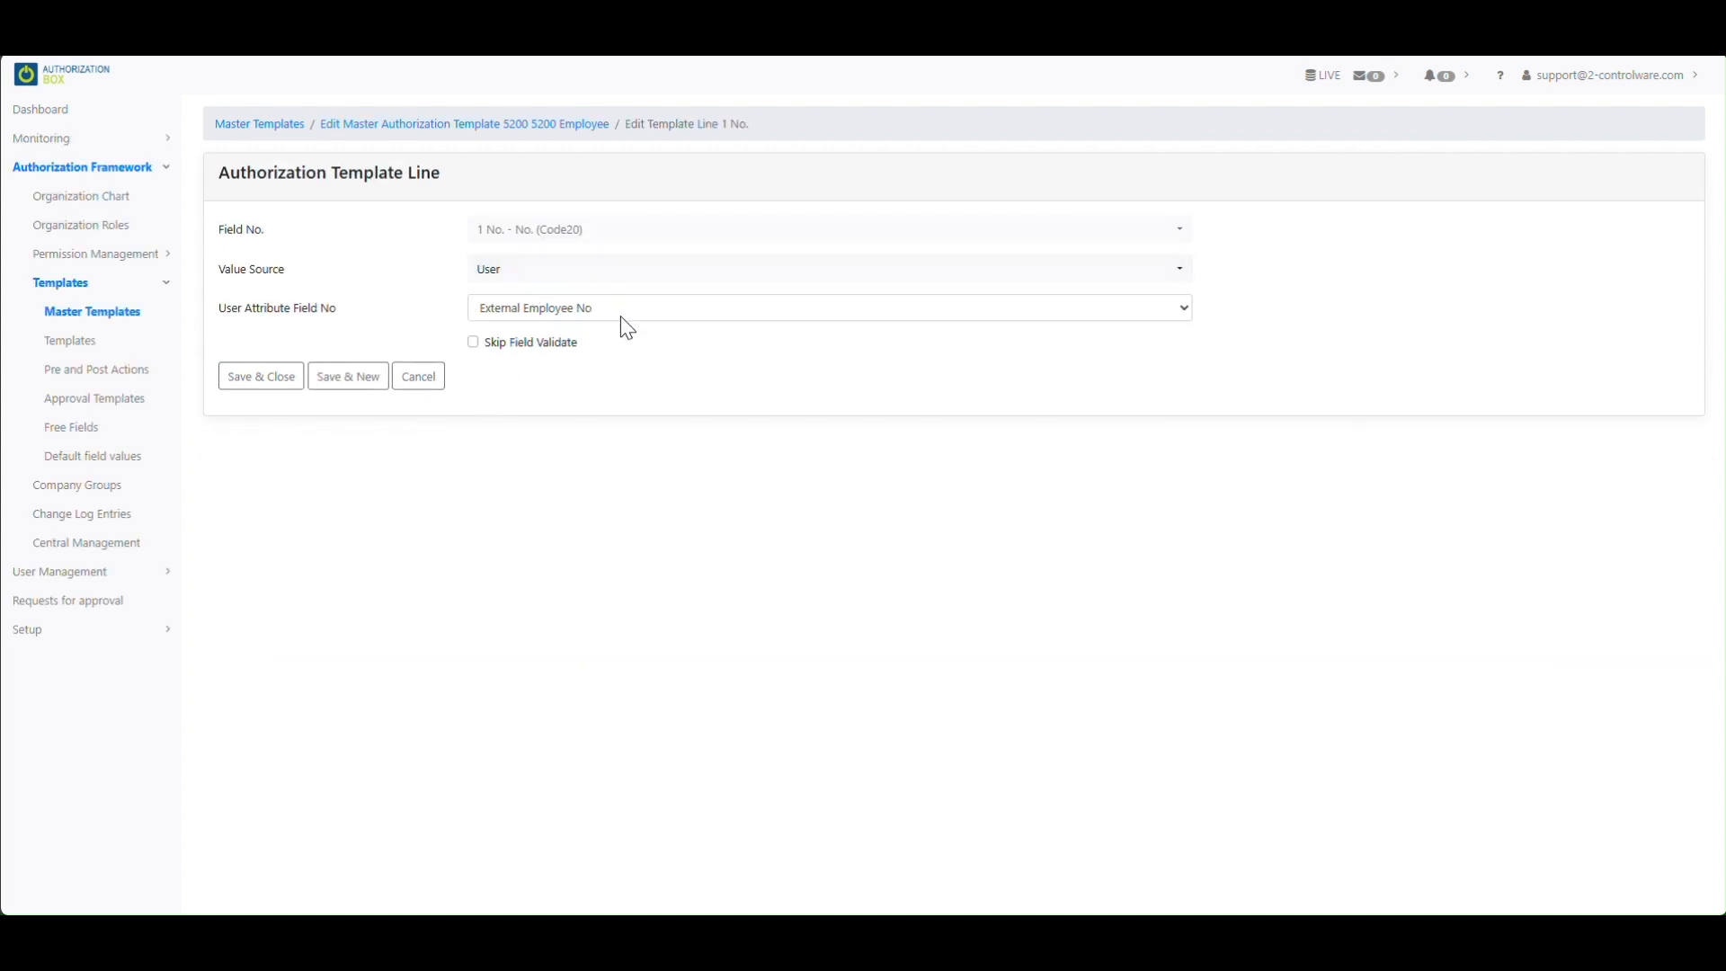
left_click(418, 377)
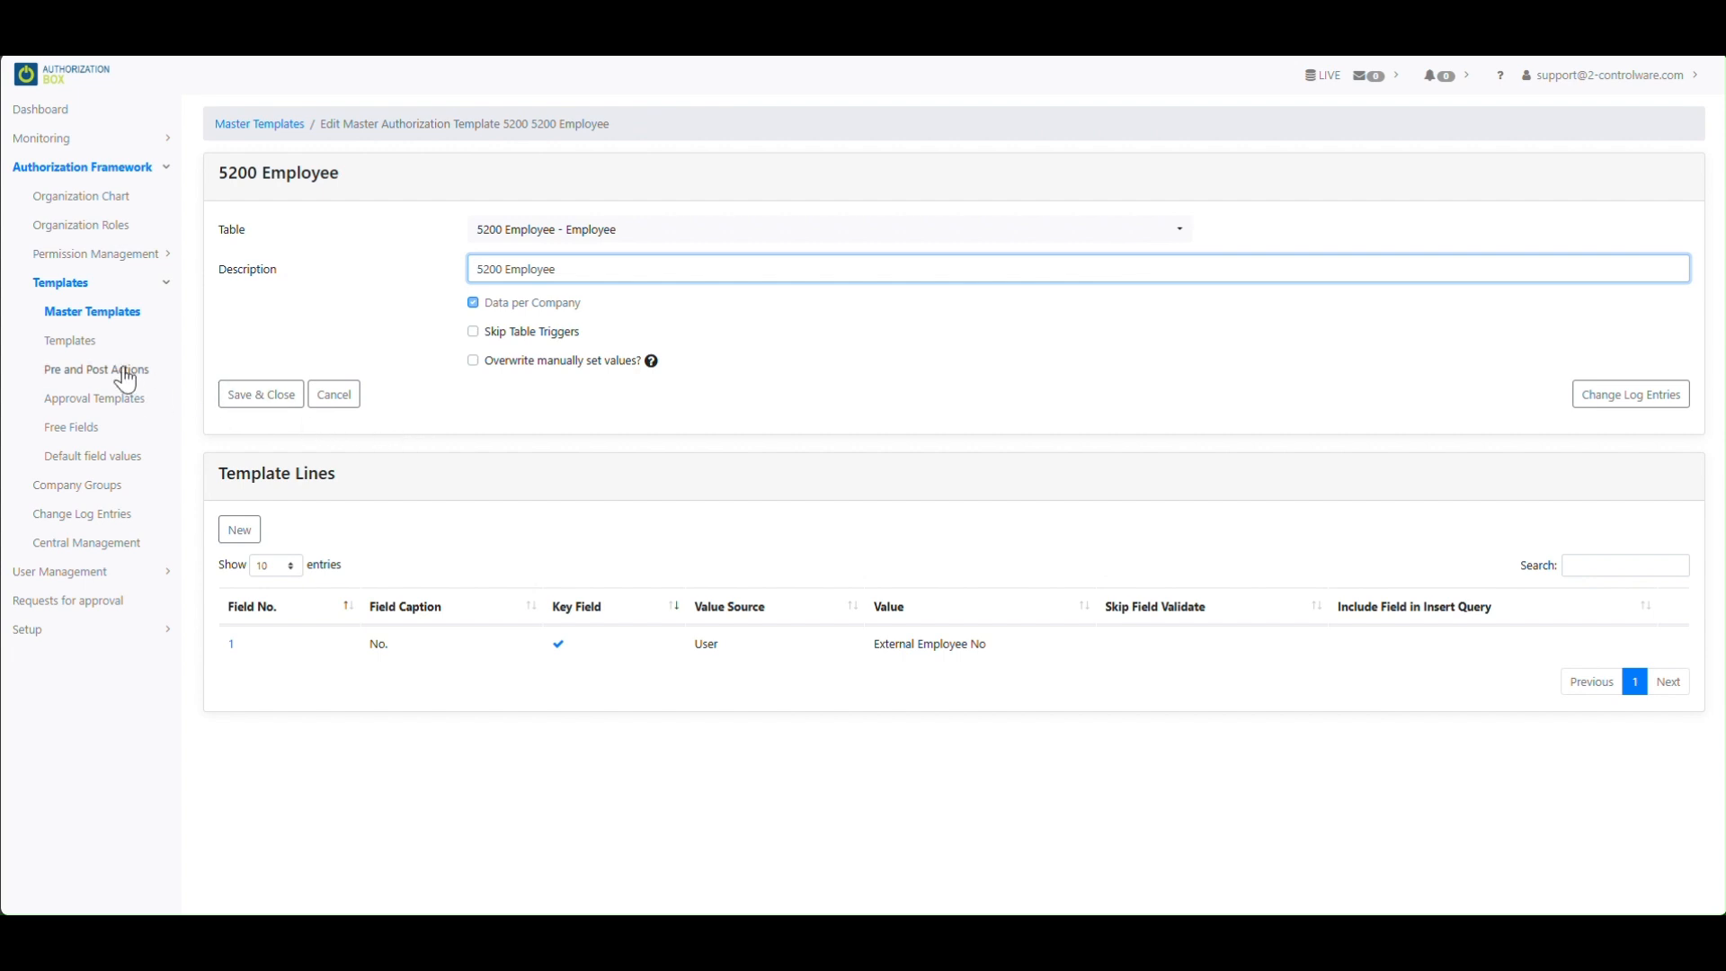
left_click(90, 344)
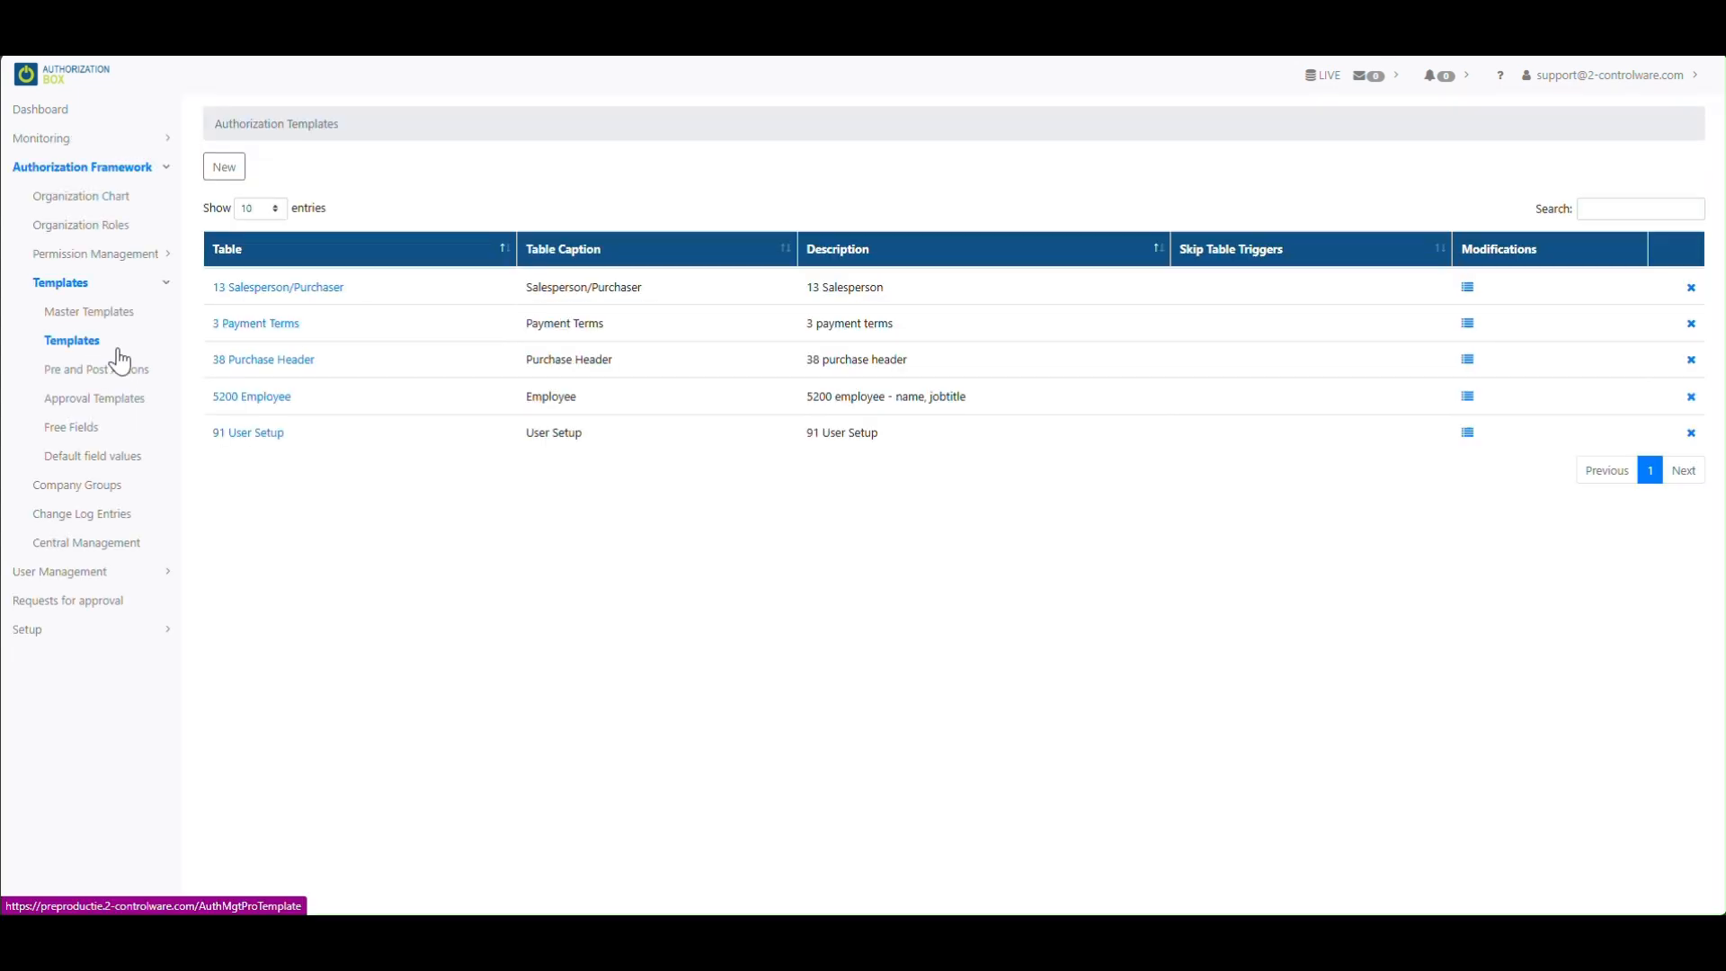
left_click(239, 409)
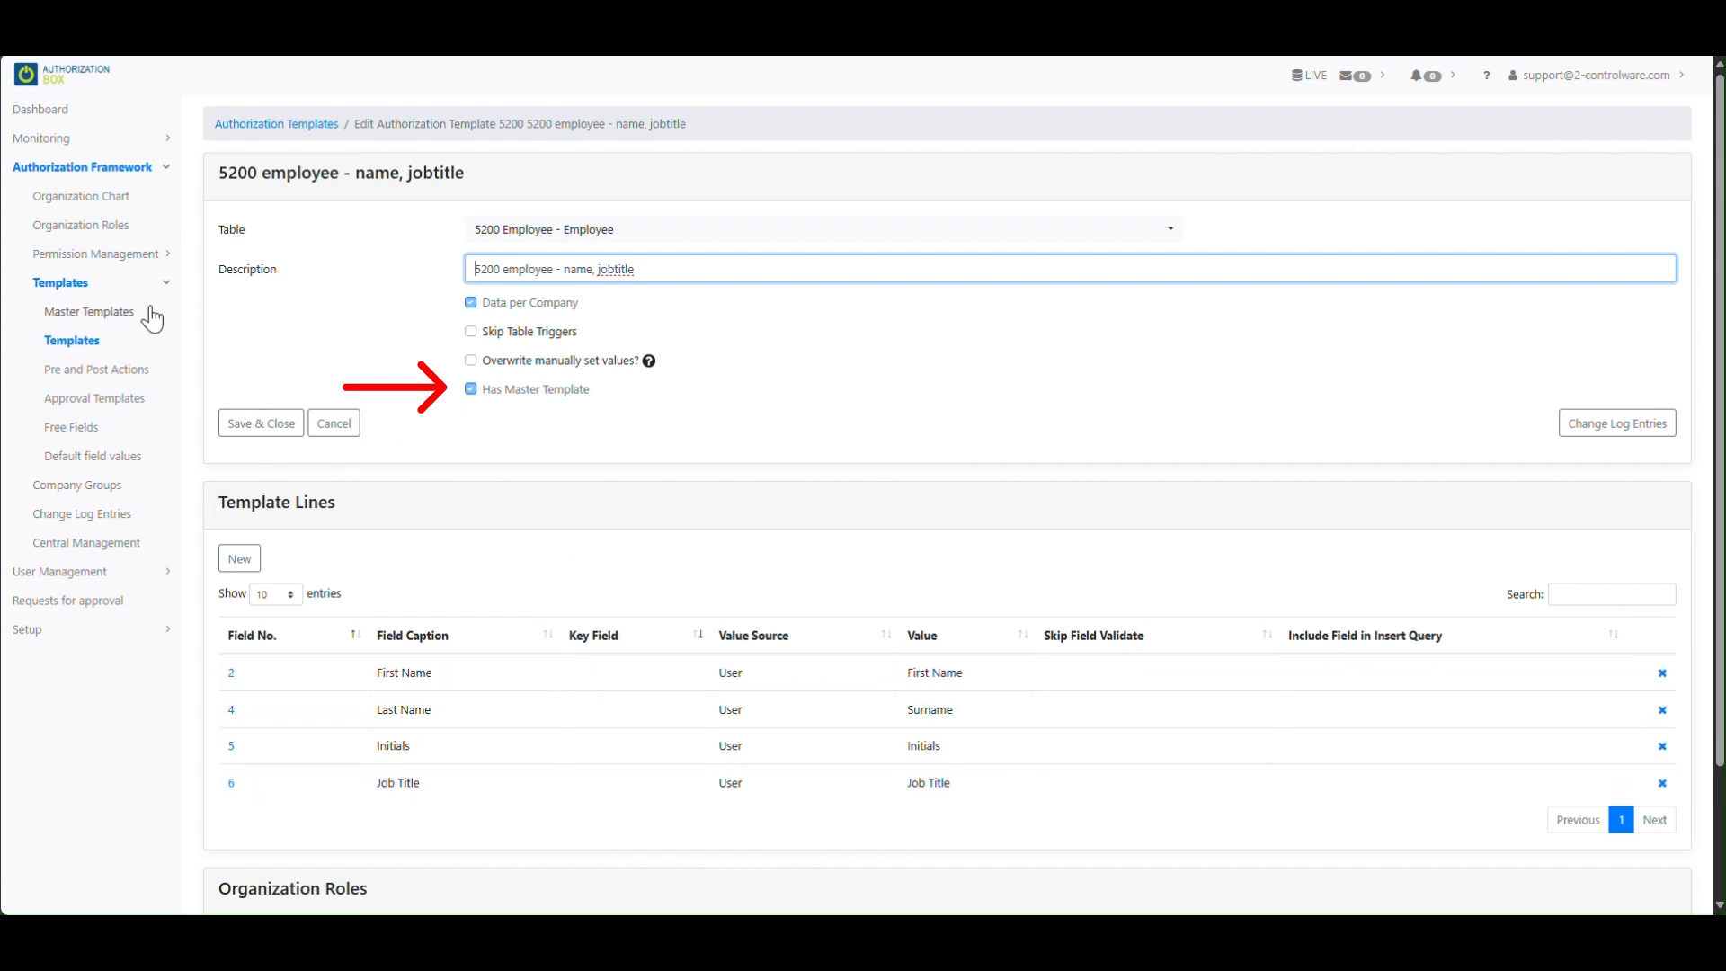
Review the Sales Manager organization role, including its permission sets, linked templates, approval groups and users.
left_click(95, 227)
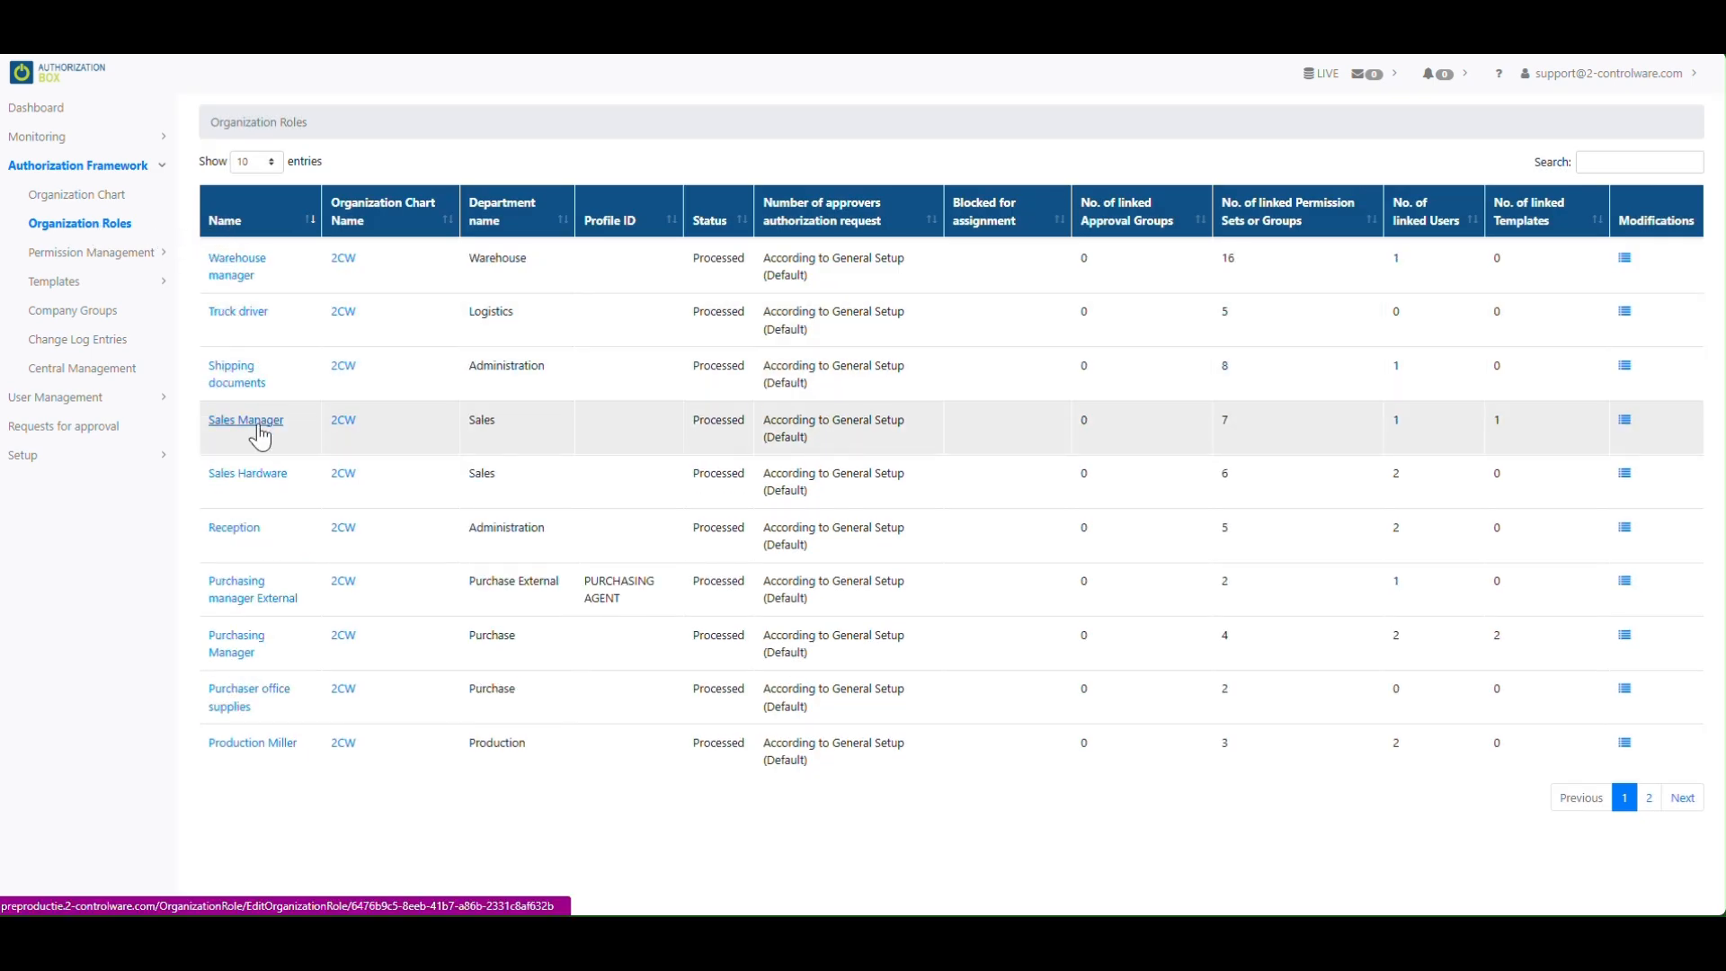
left_click(257, 425)
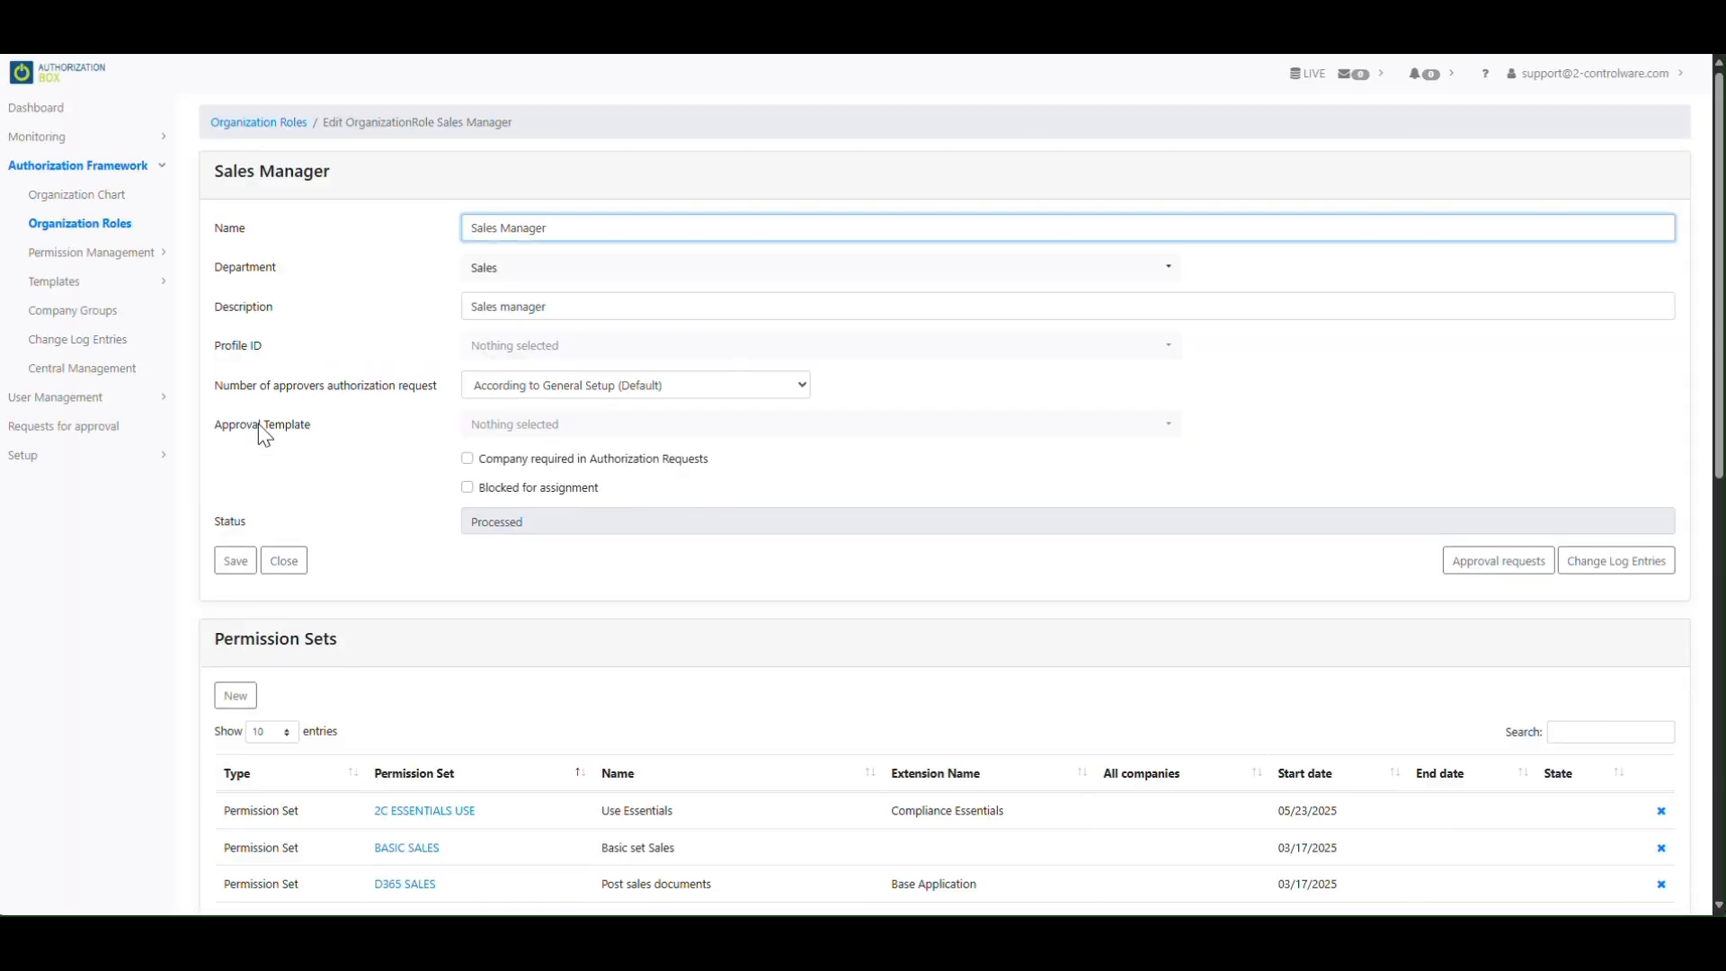
scroll(412, 684, "down", 2)
scroll(412, 685, "down", 2)
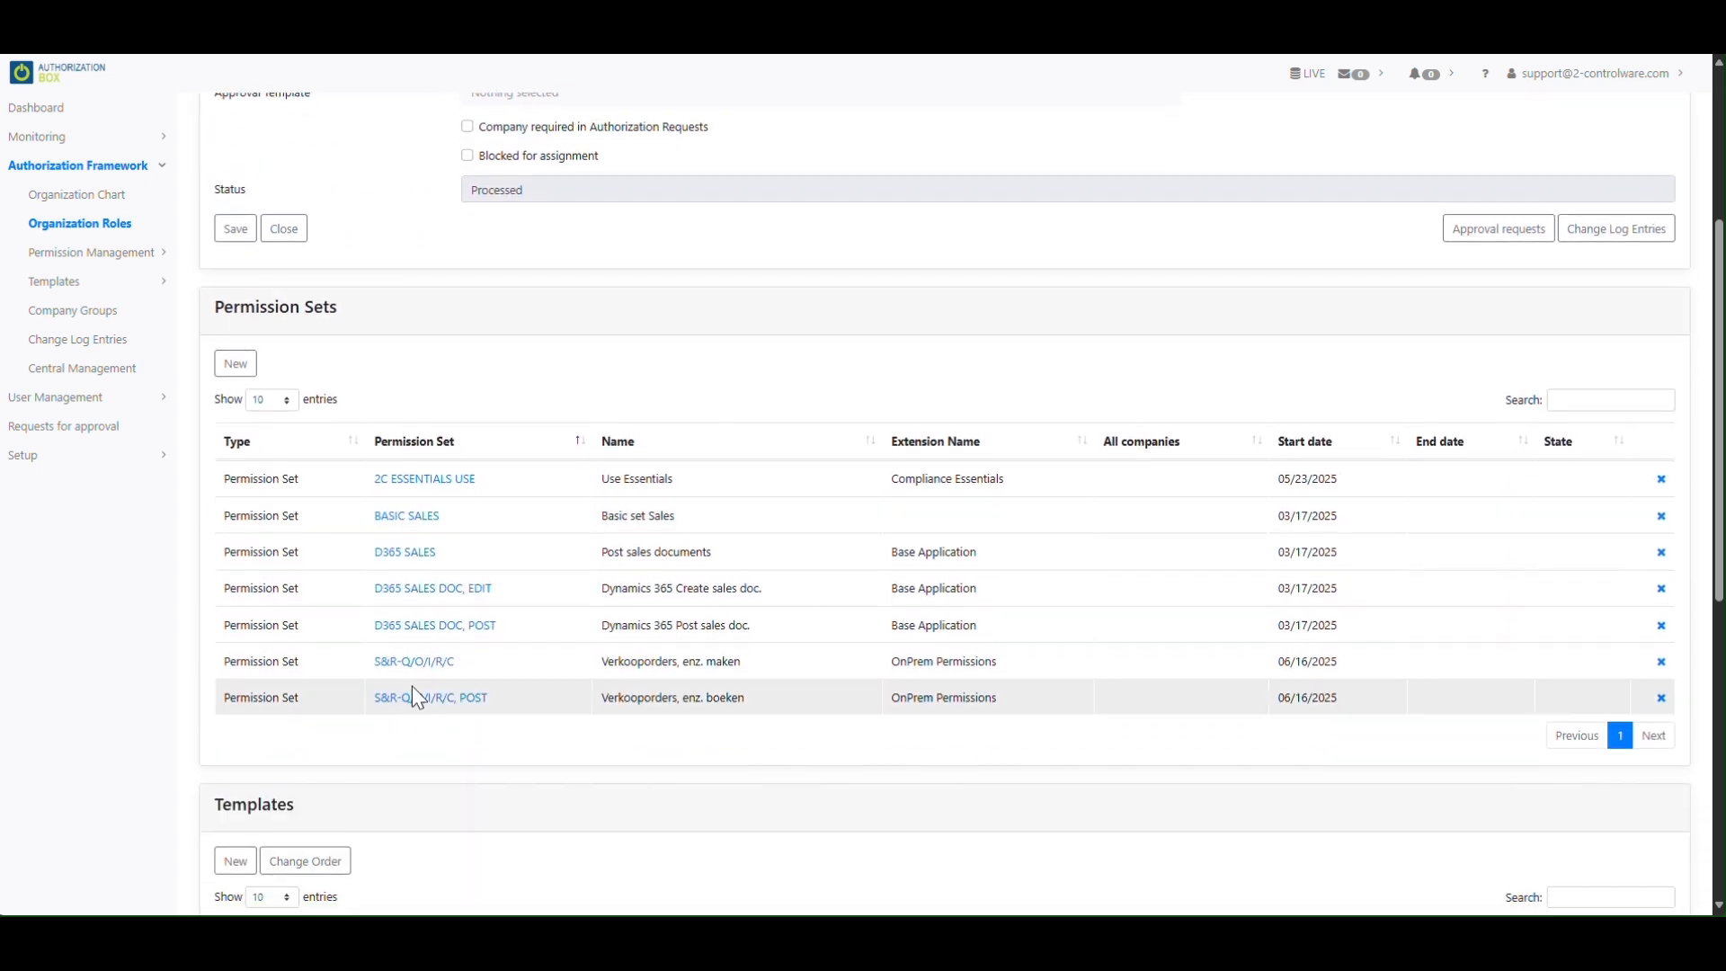
scroll(422, 698, "down", 7)
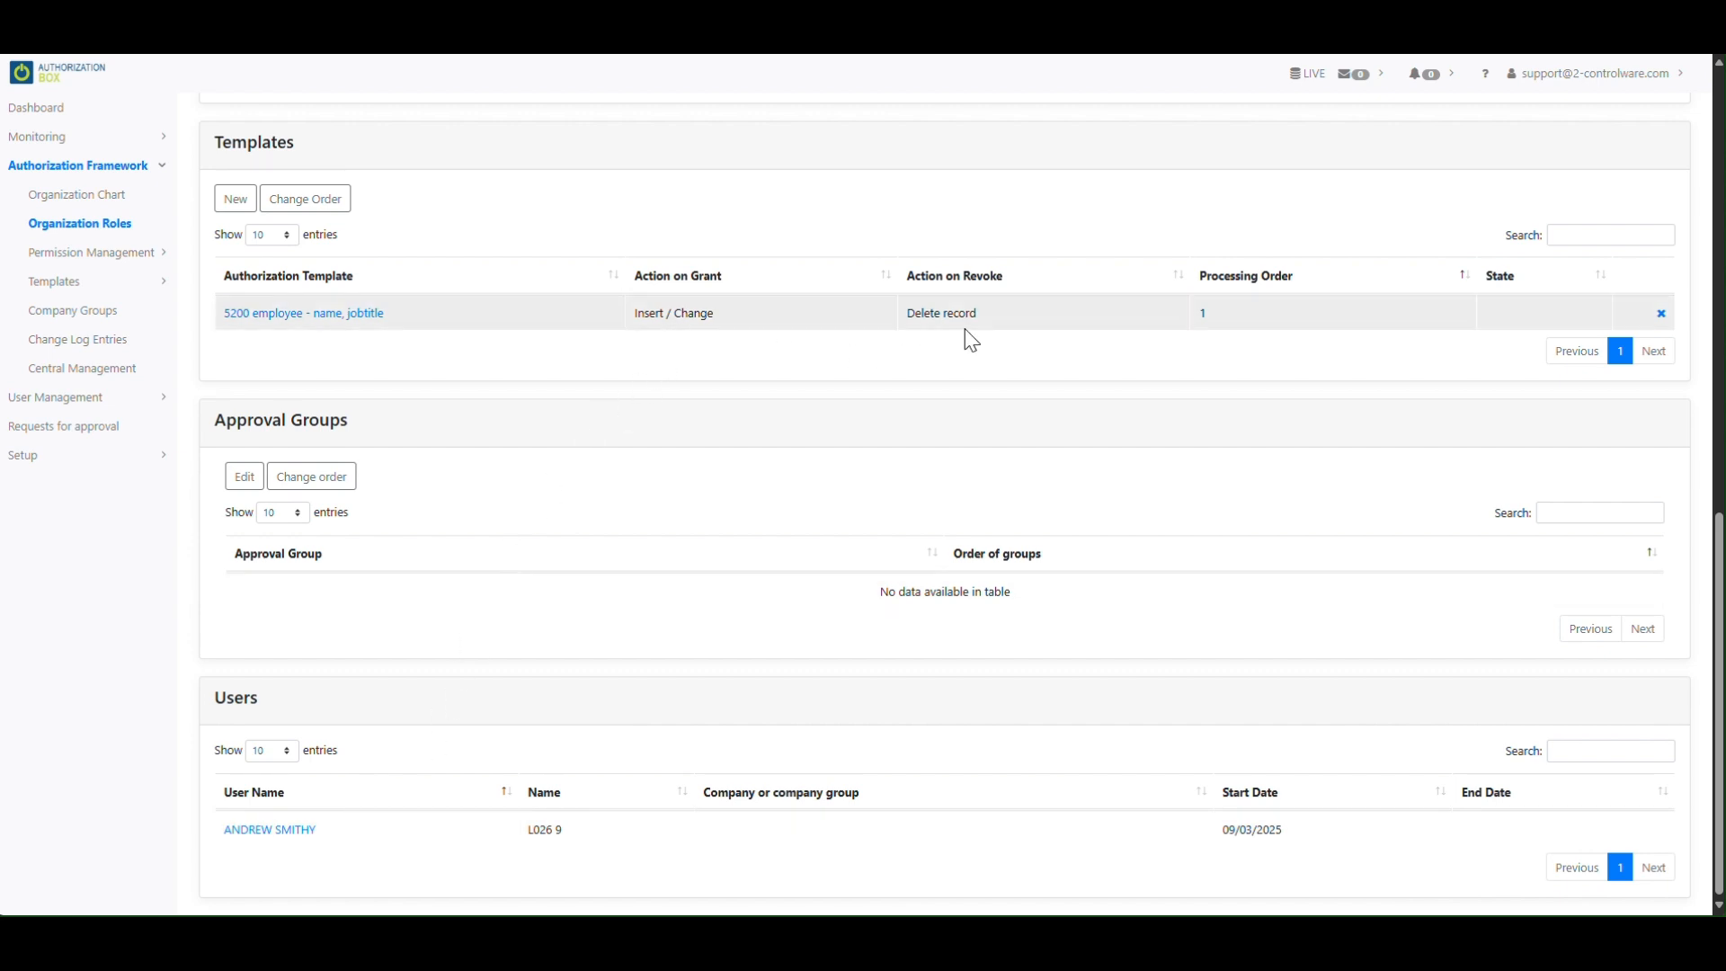
scroll(766, 387, "up", 10)
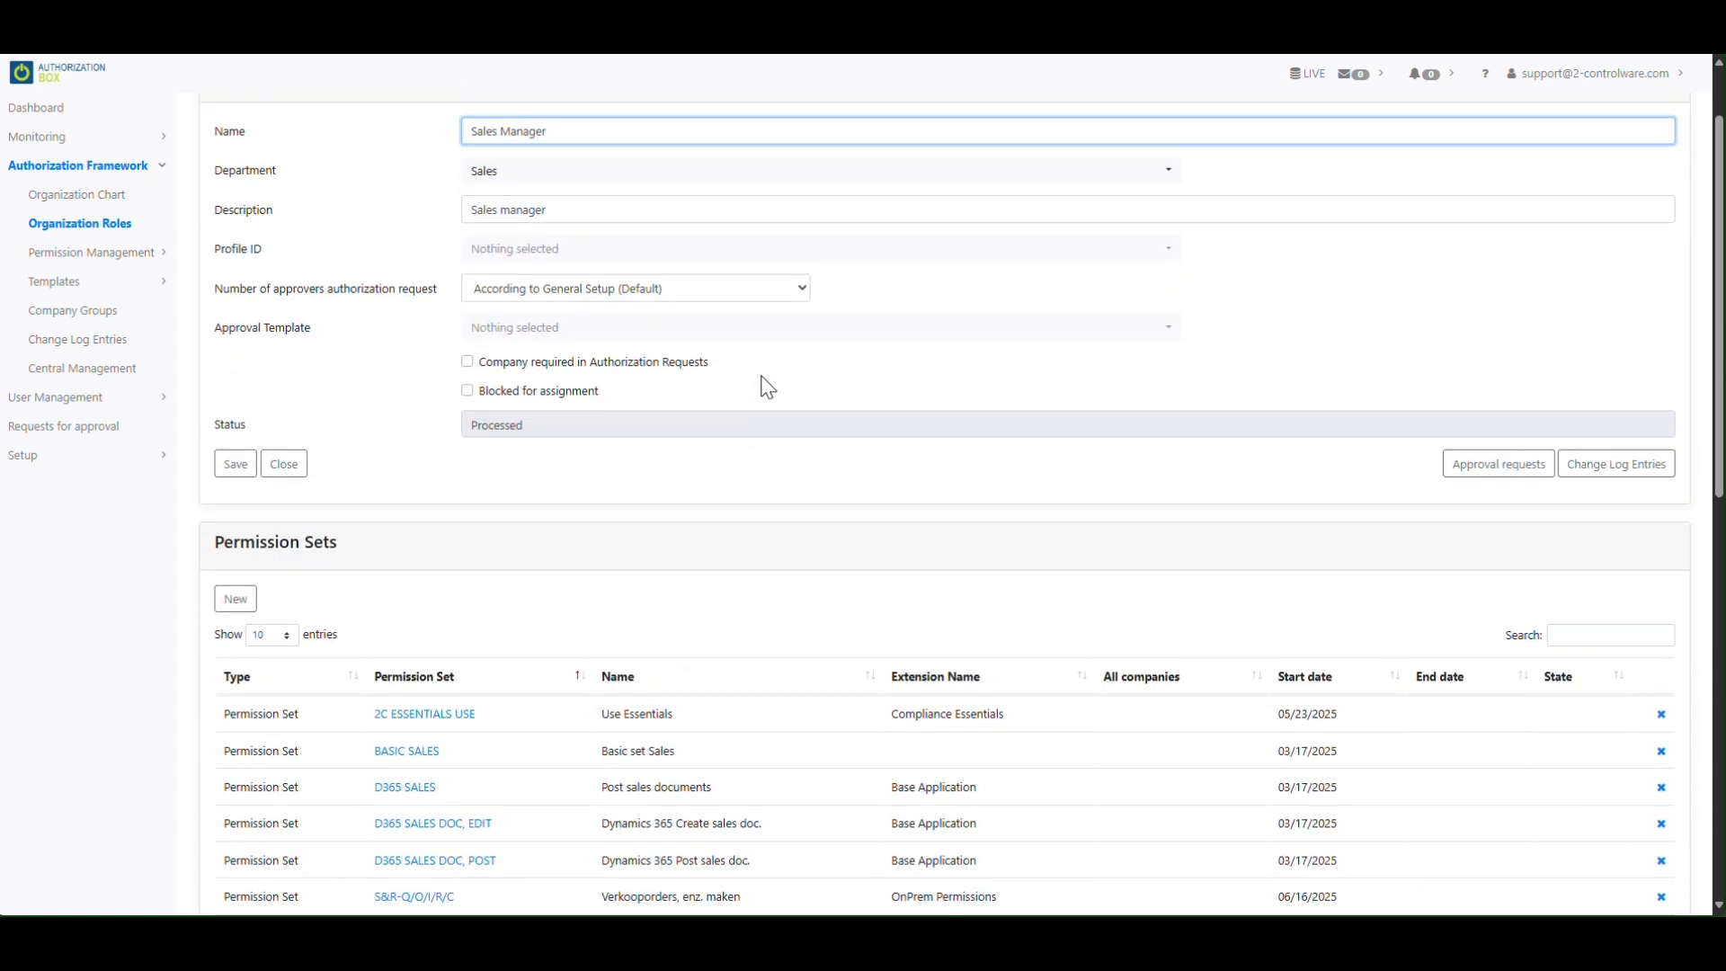
scroll(767, 387, "up", 2)
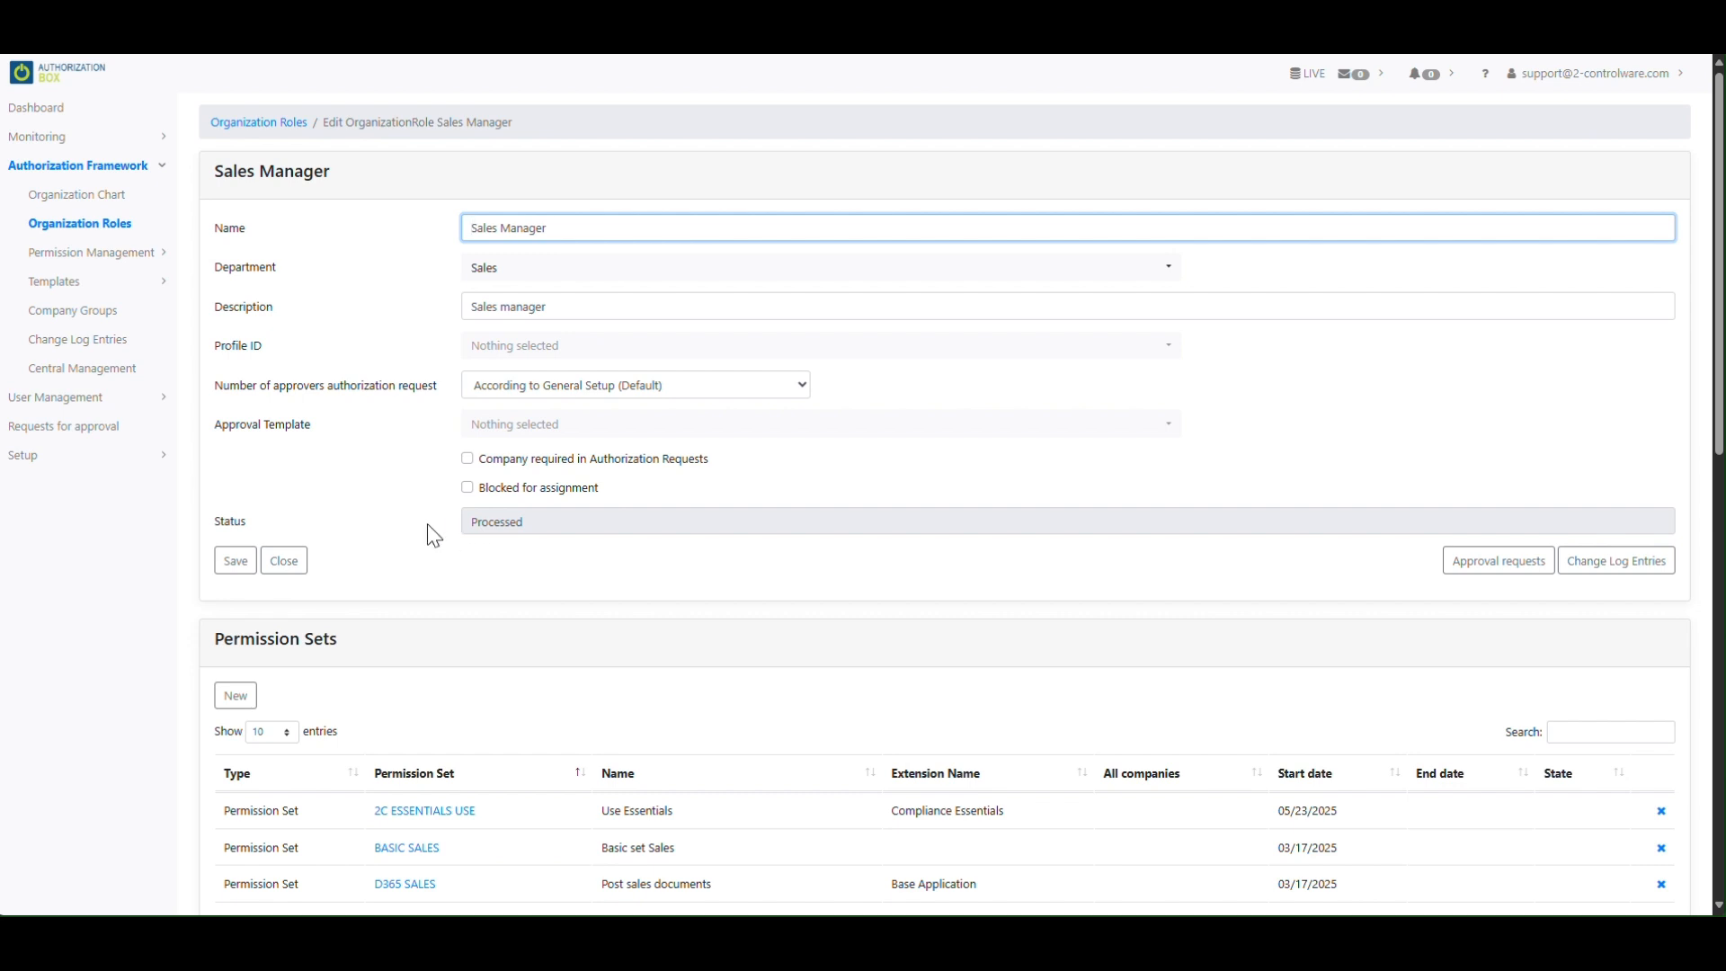
Open the record of the user assigned to the Sales Manager role and examine their user data and processed actions.
left_click(88, 410)
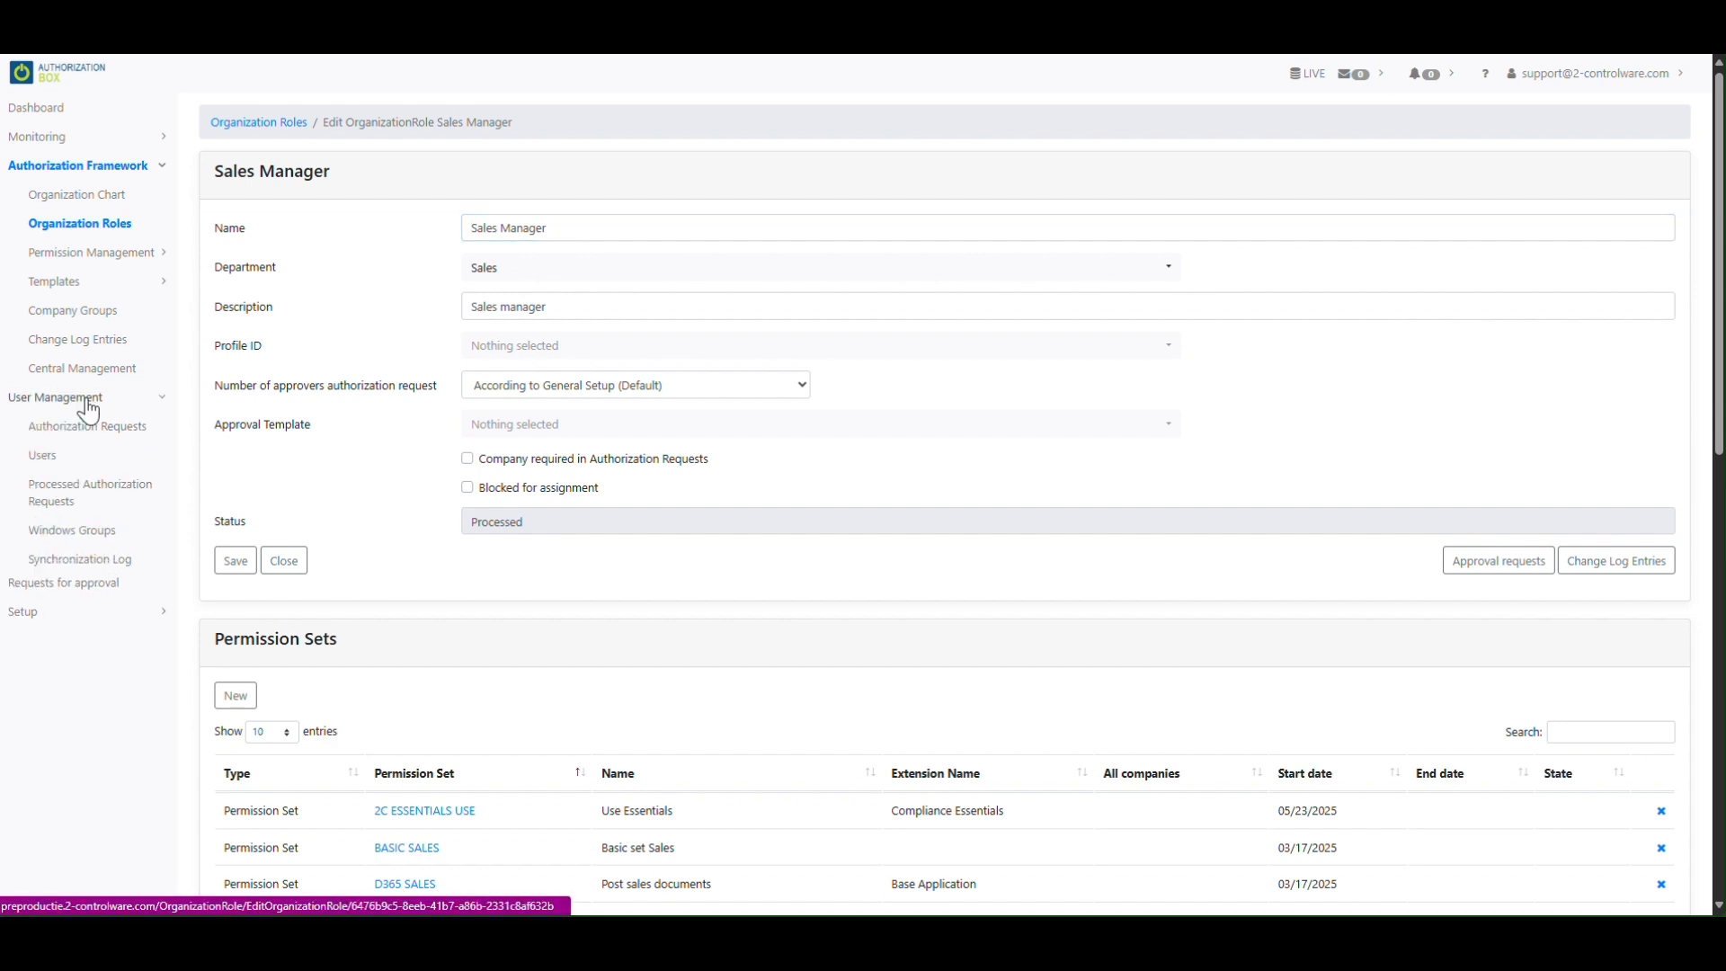
left_click(48, 458)
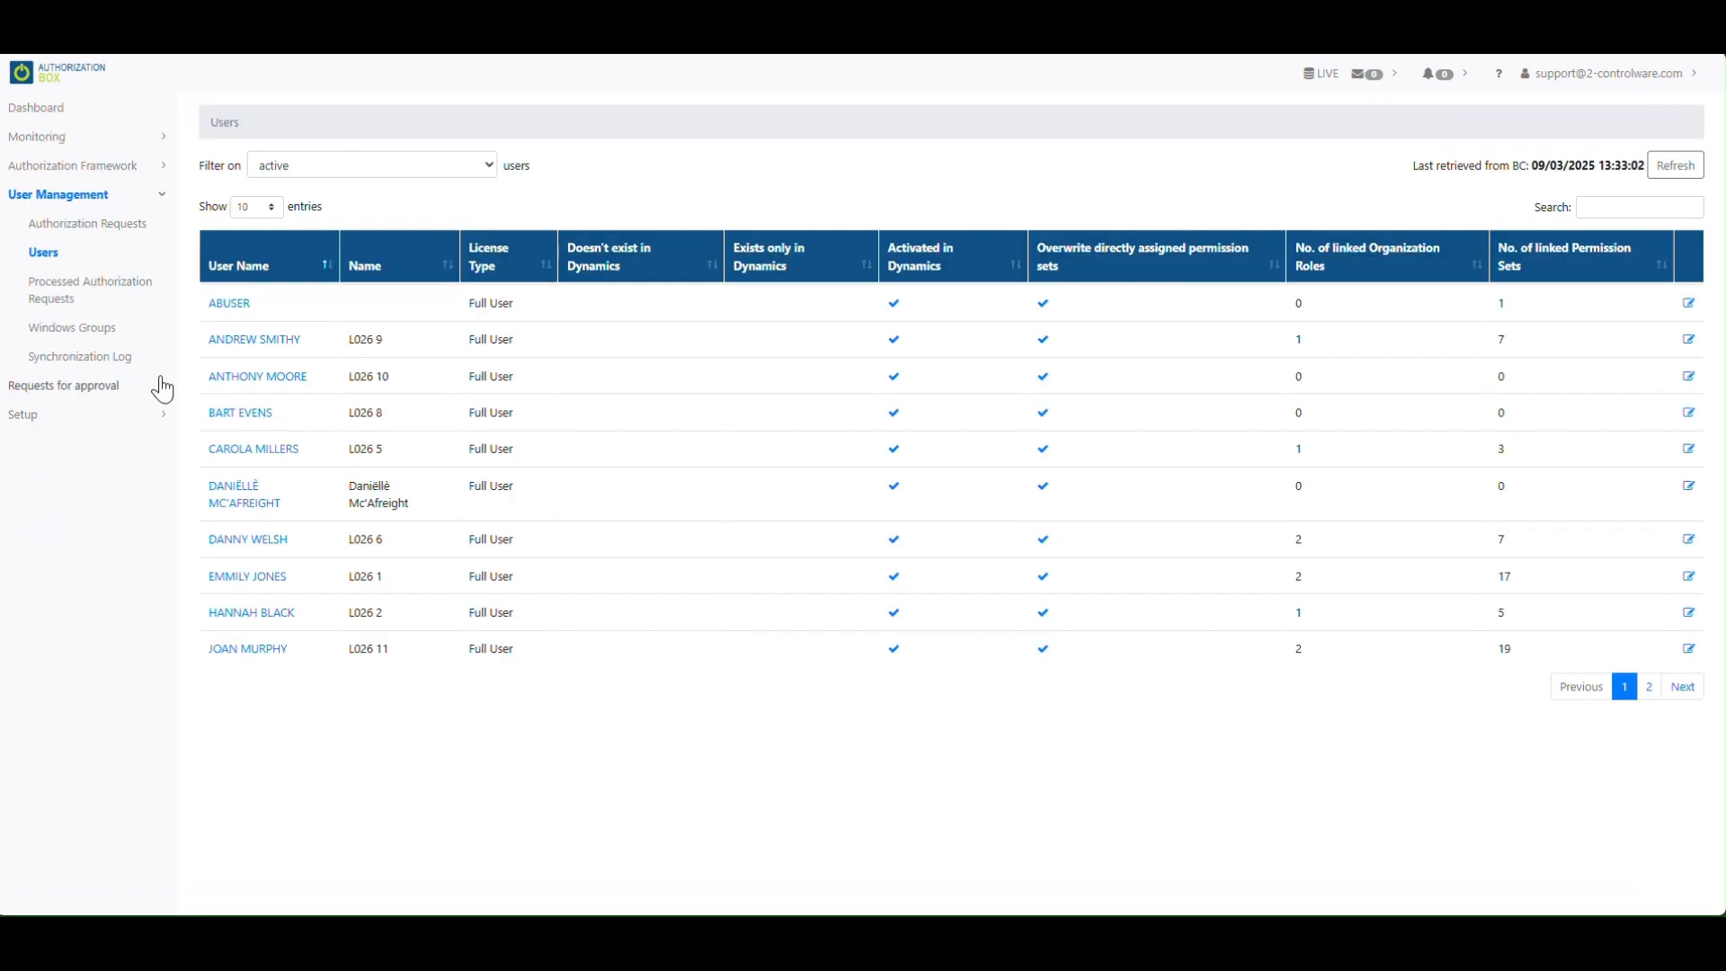
left_click(242, 342)
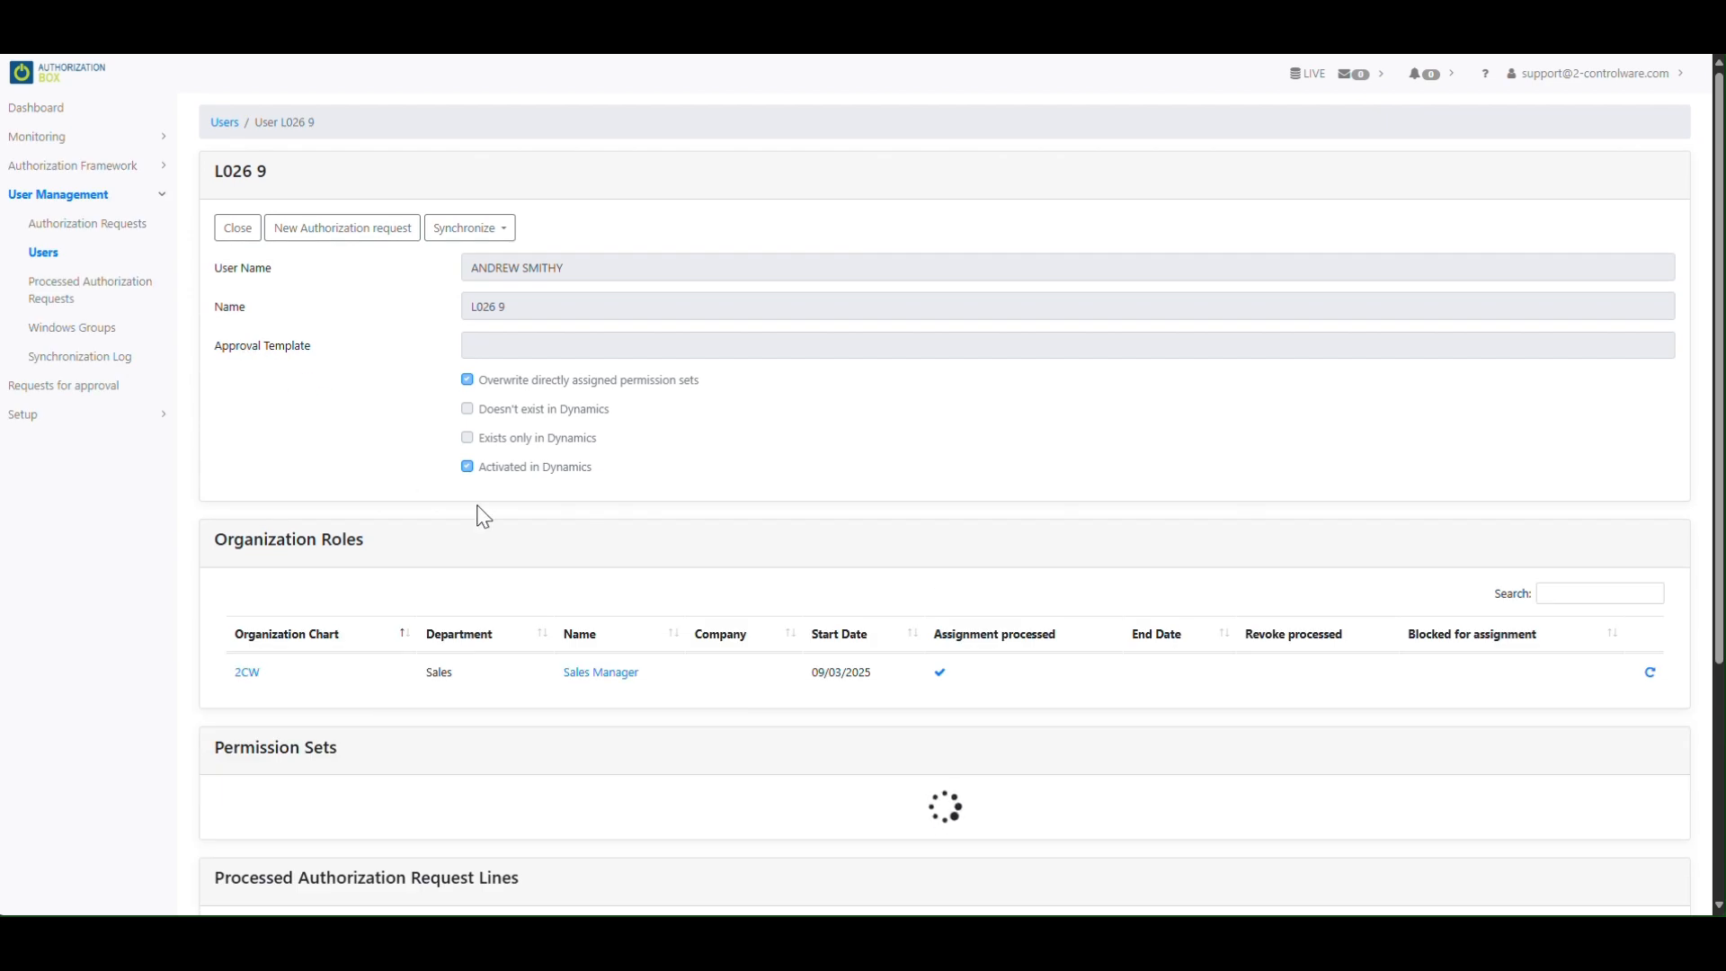
scroll(723, 806, "down", 10)
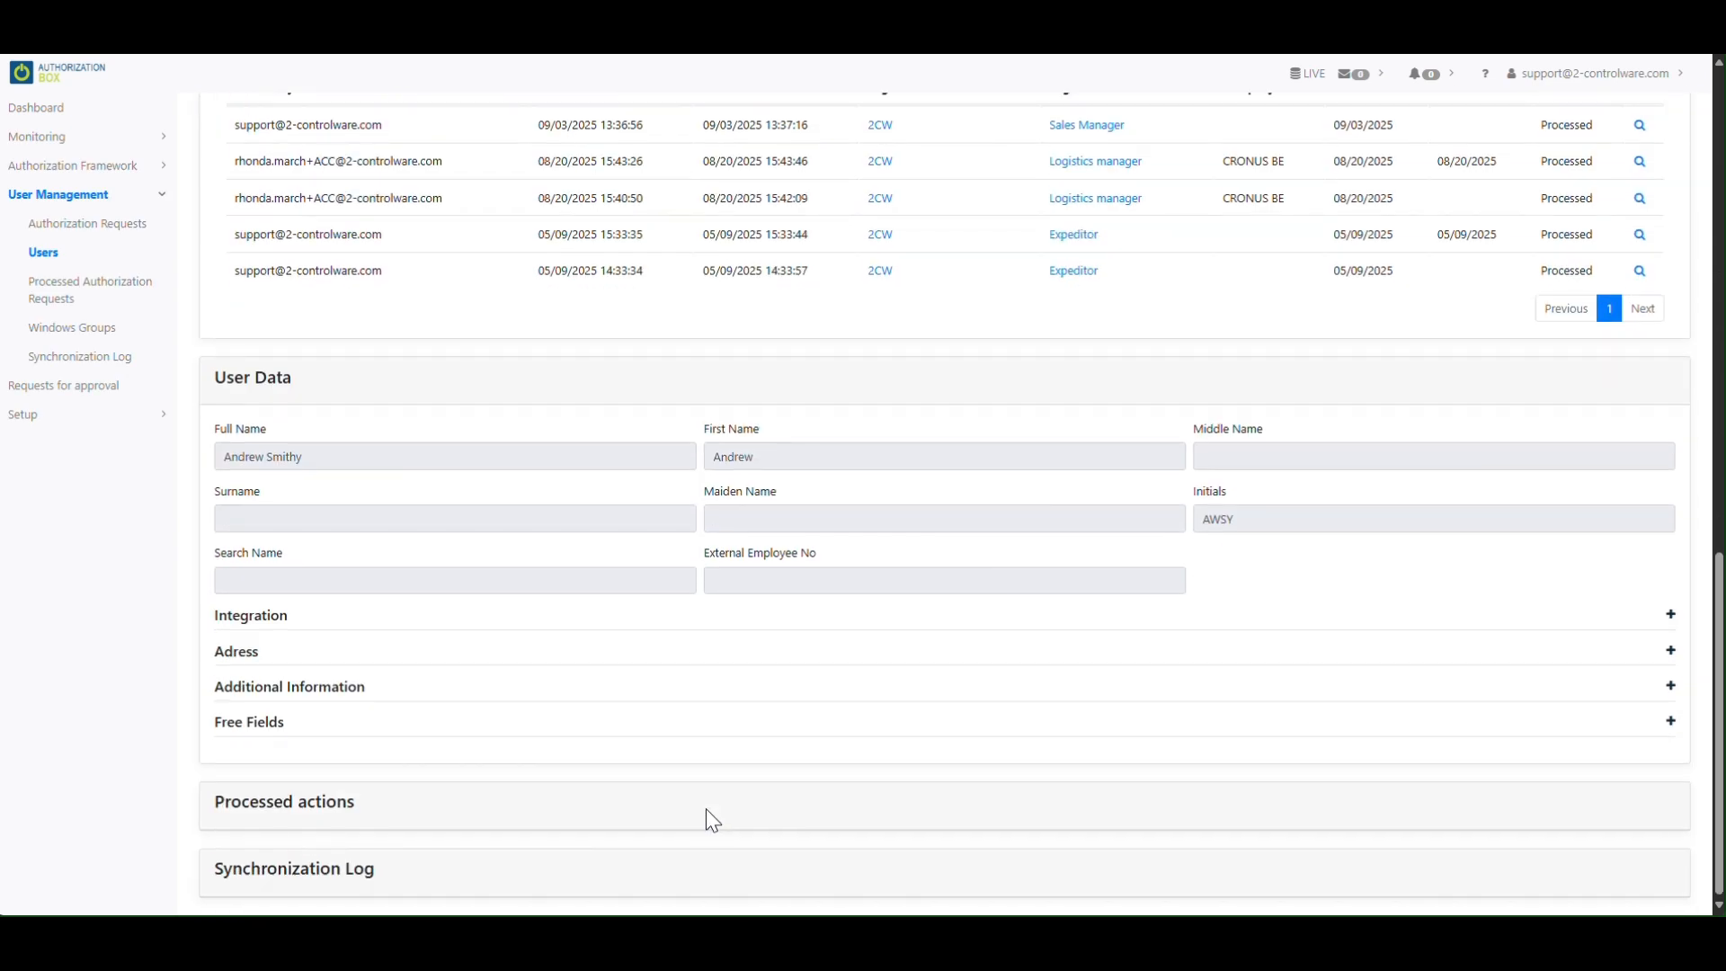
left_click(327, 813)
scroll(1194, 639, "down", 4)
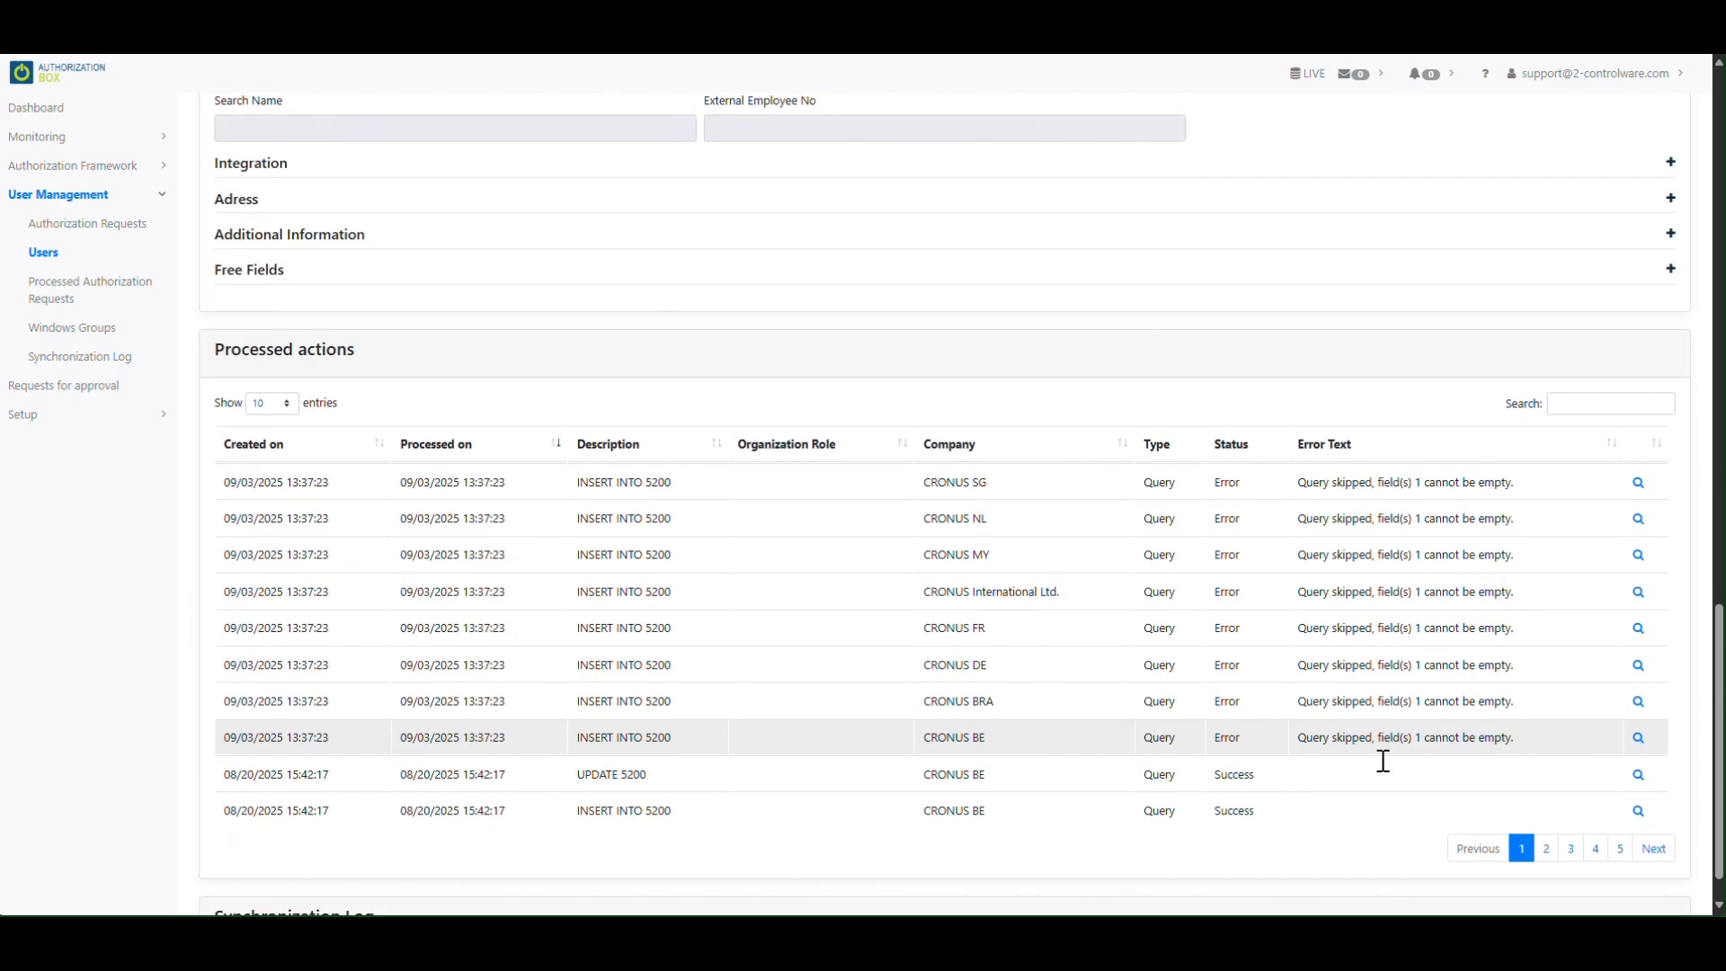
scroll(1379, 758, "up", 3)
scroll(1387, 769, "up", 15)
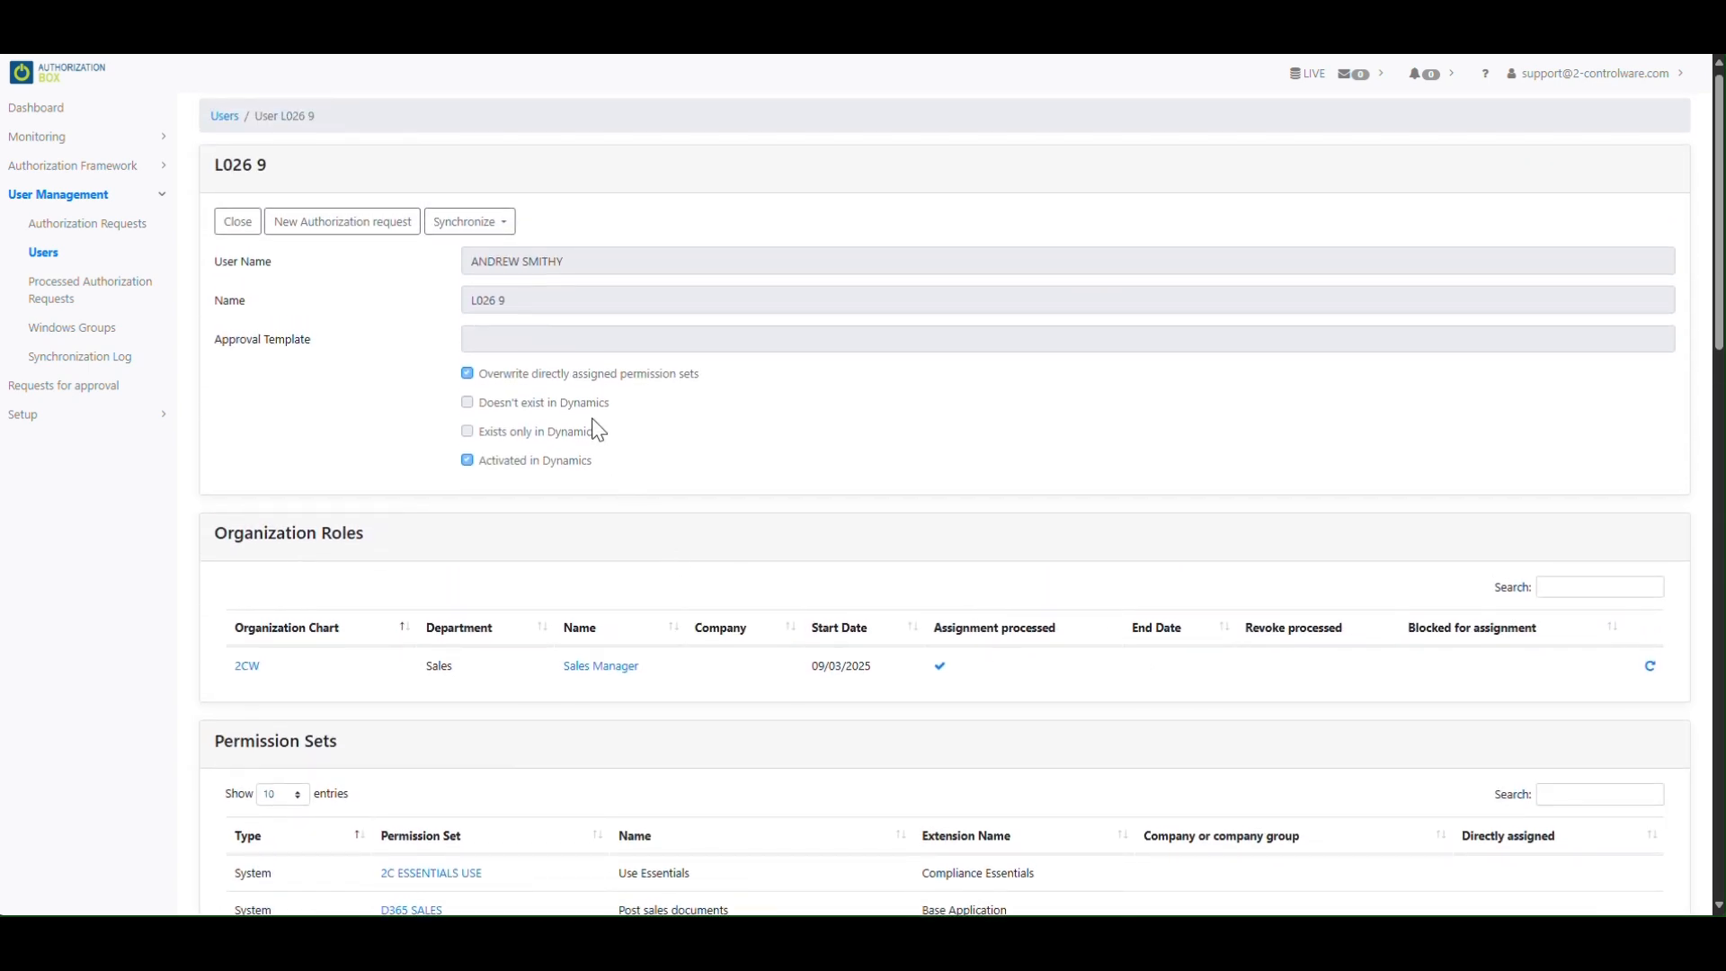
Create a new authorization request for this user with the External Employee No filled in, and save and process it.
left_click(349, 223)
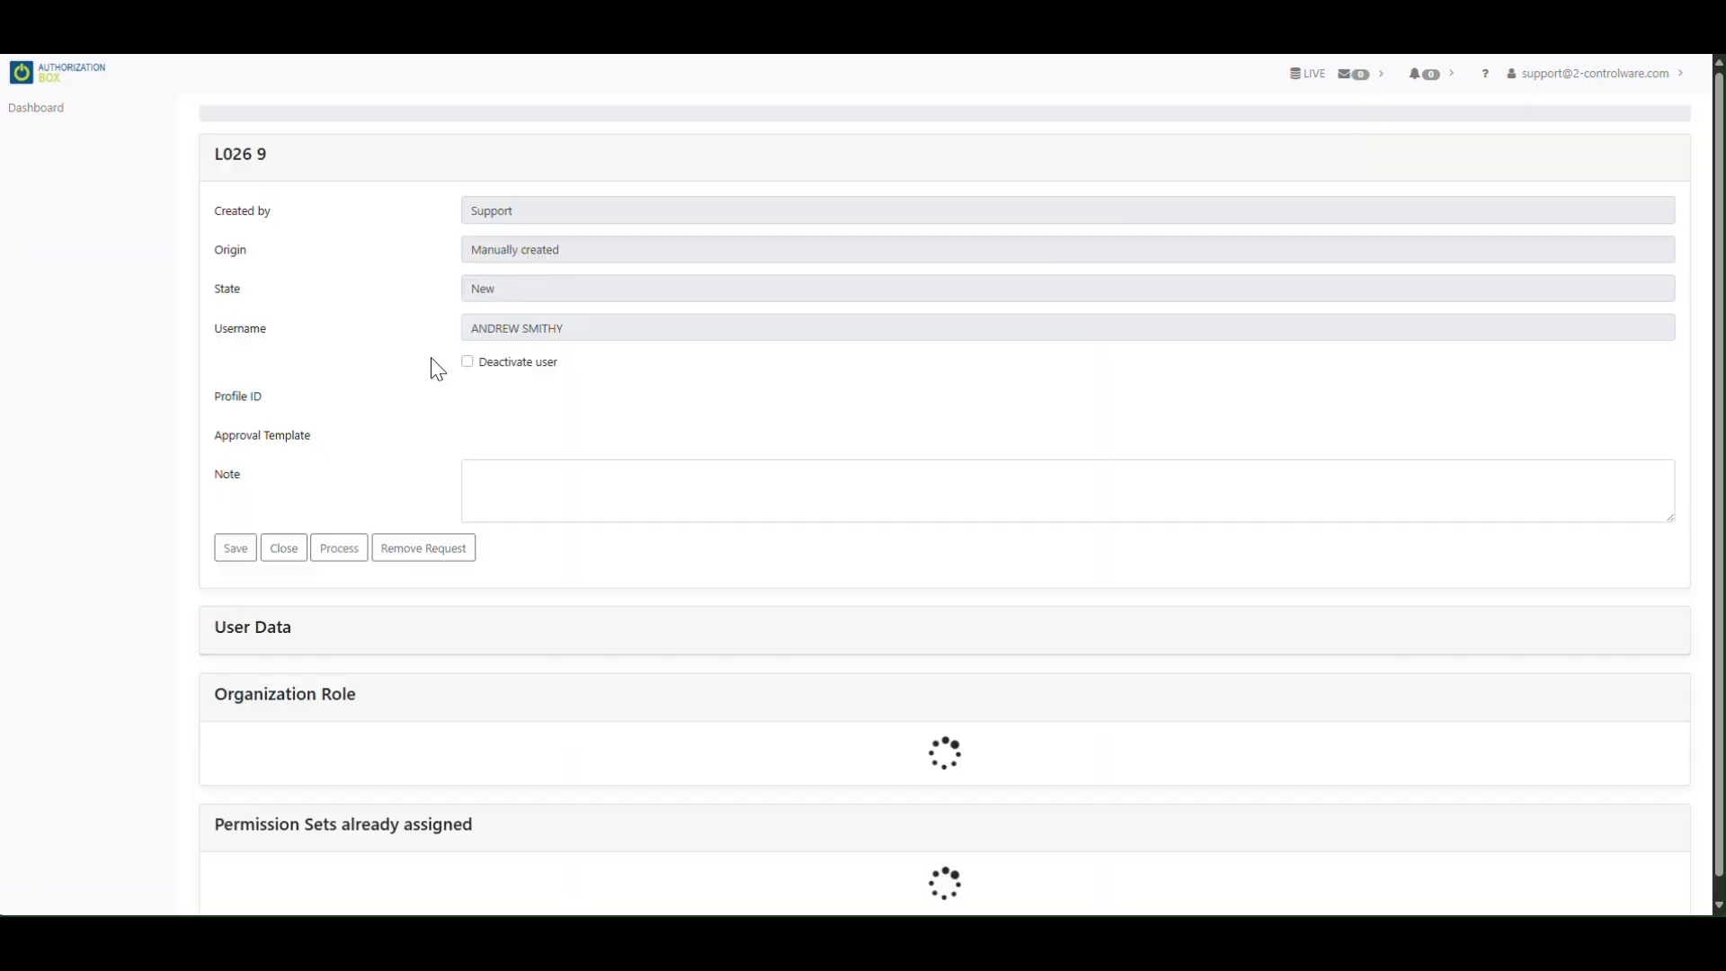
left_click(266, 658)
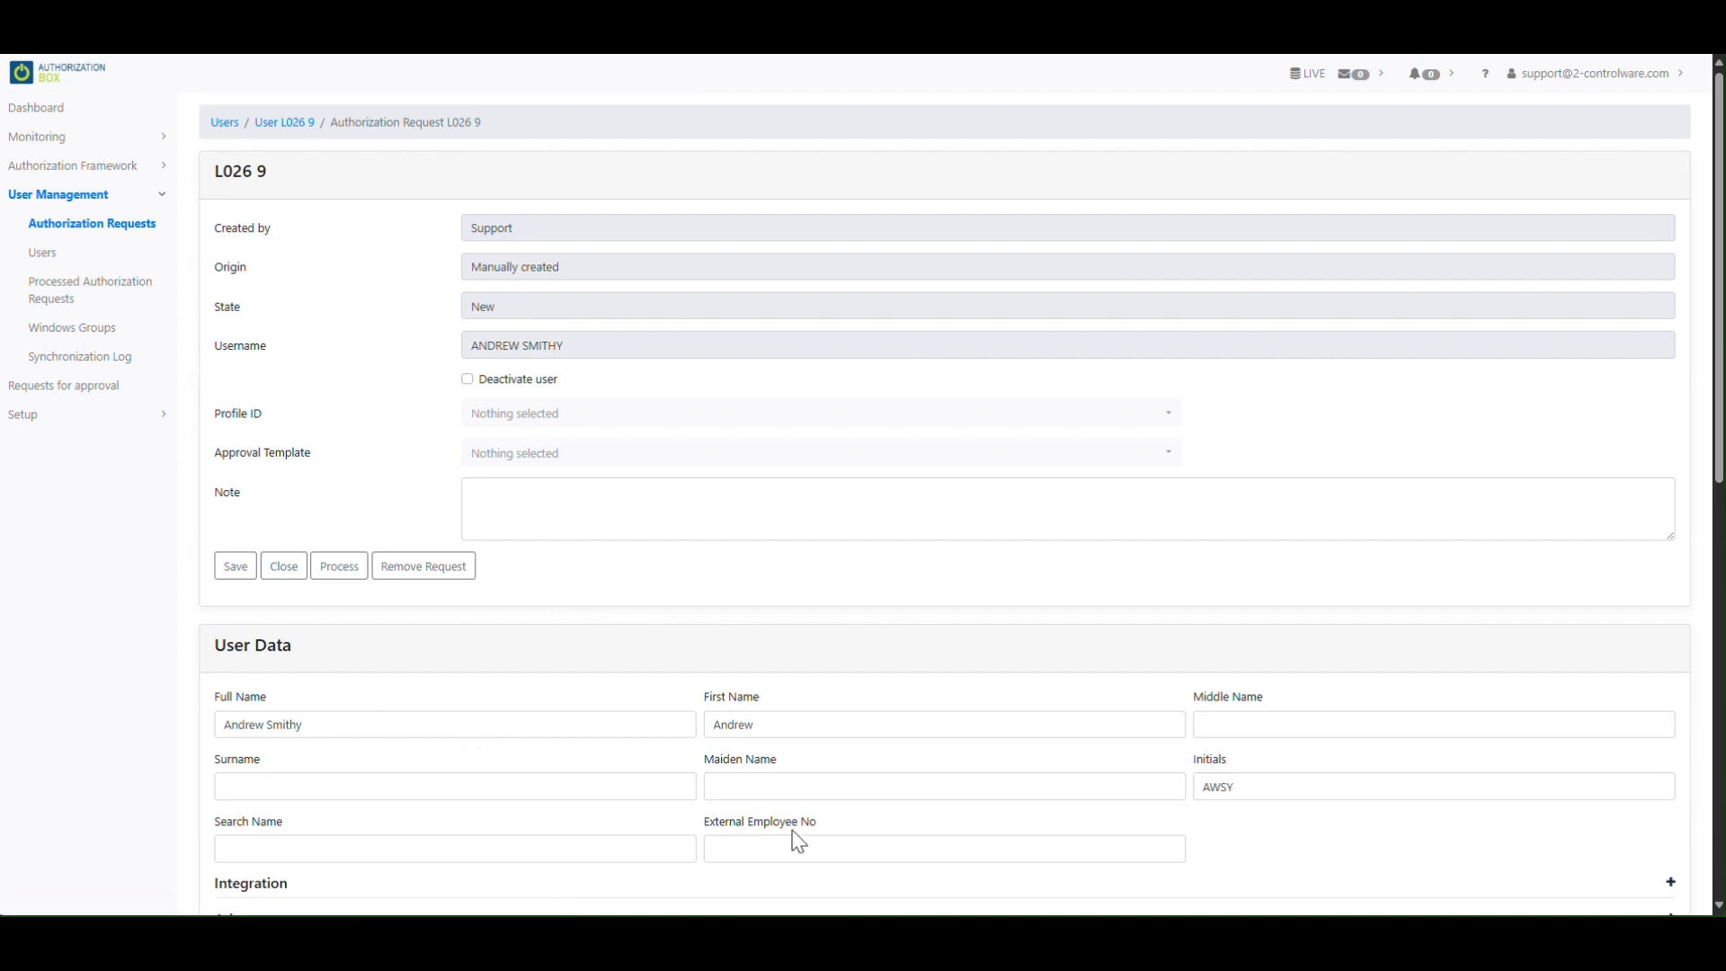
left_click(798, 852)
type("EX-L90002")
scroll(782, 856, "down", 2)
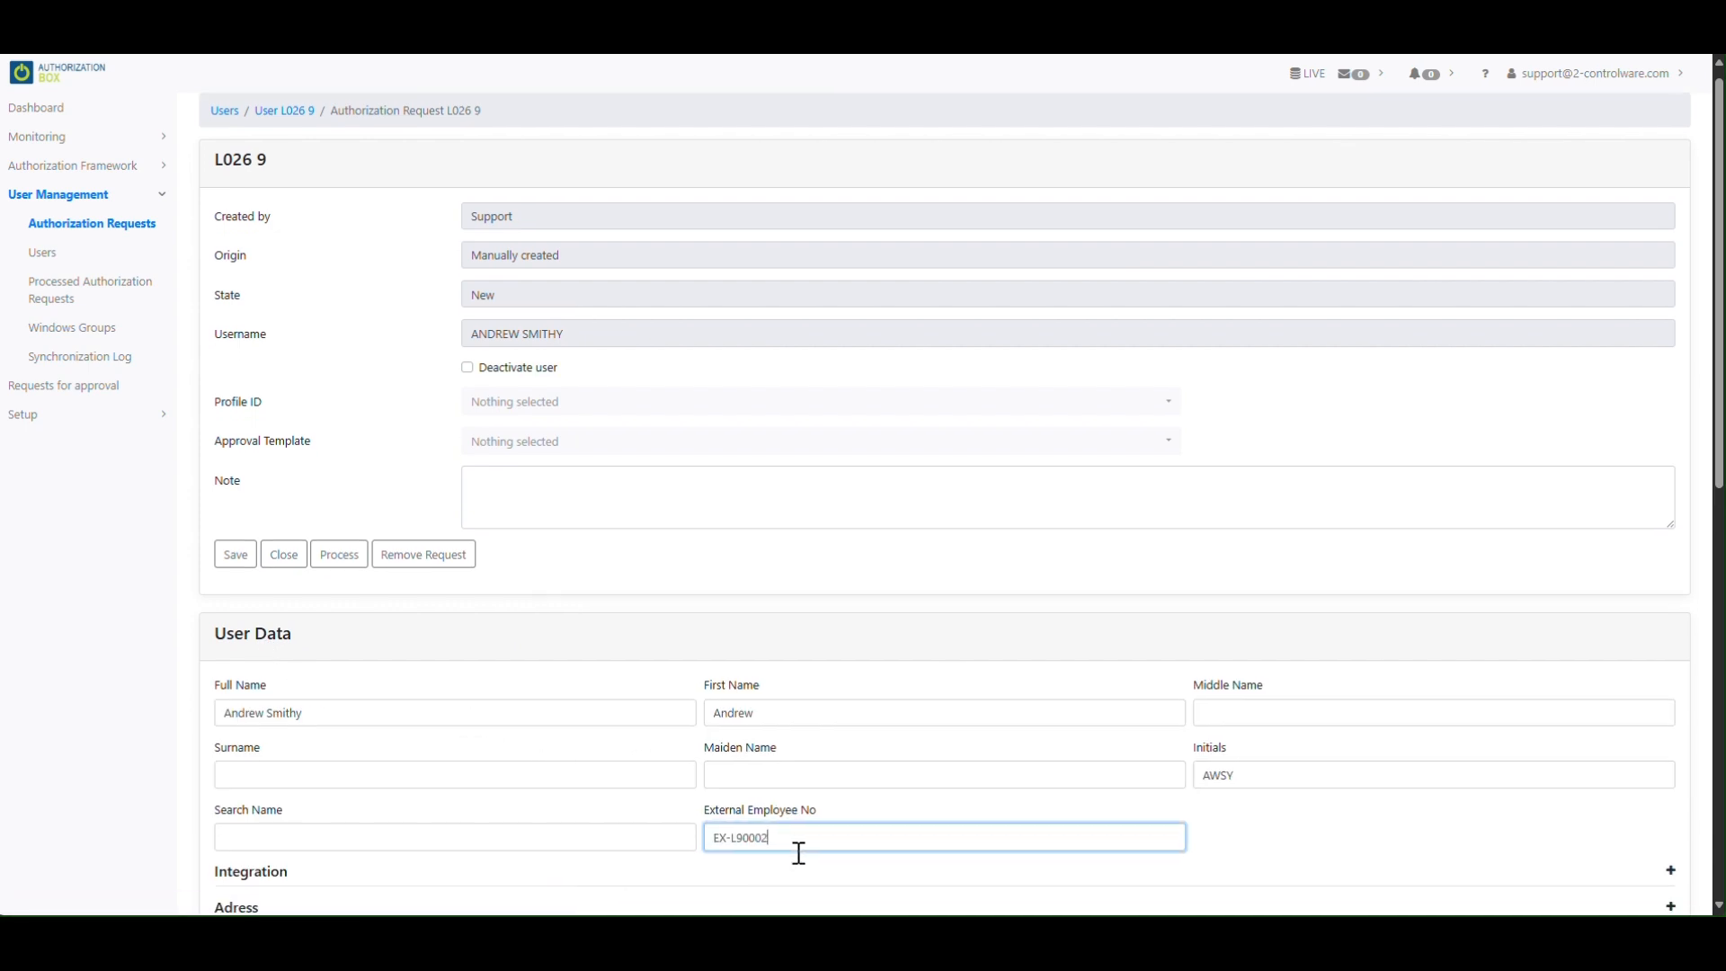
left_click(235, 849)
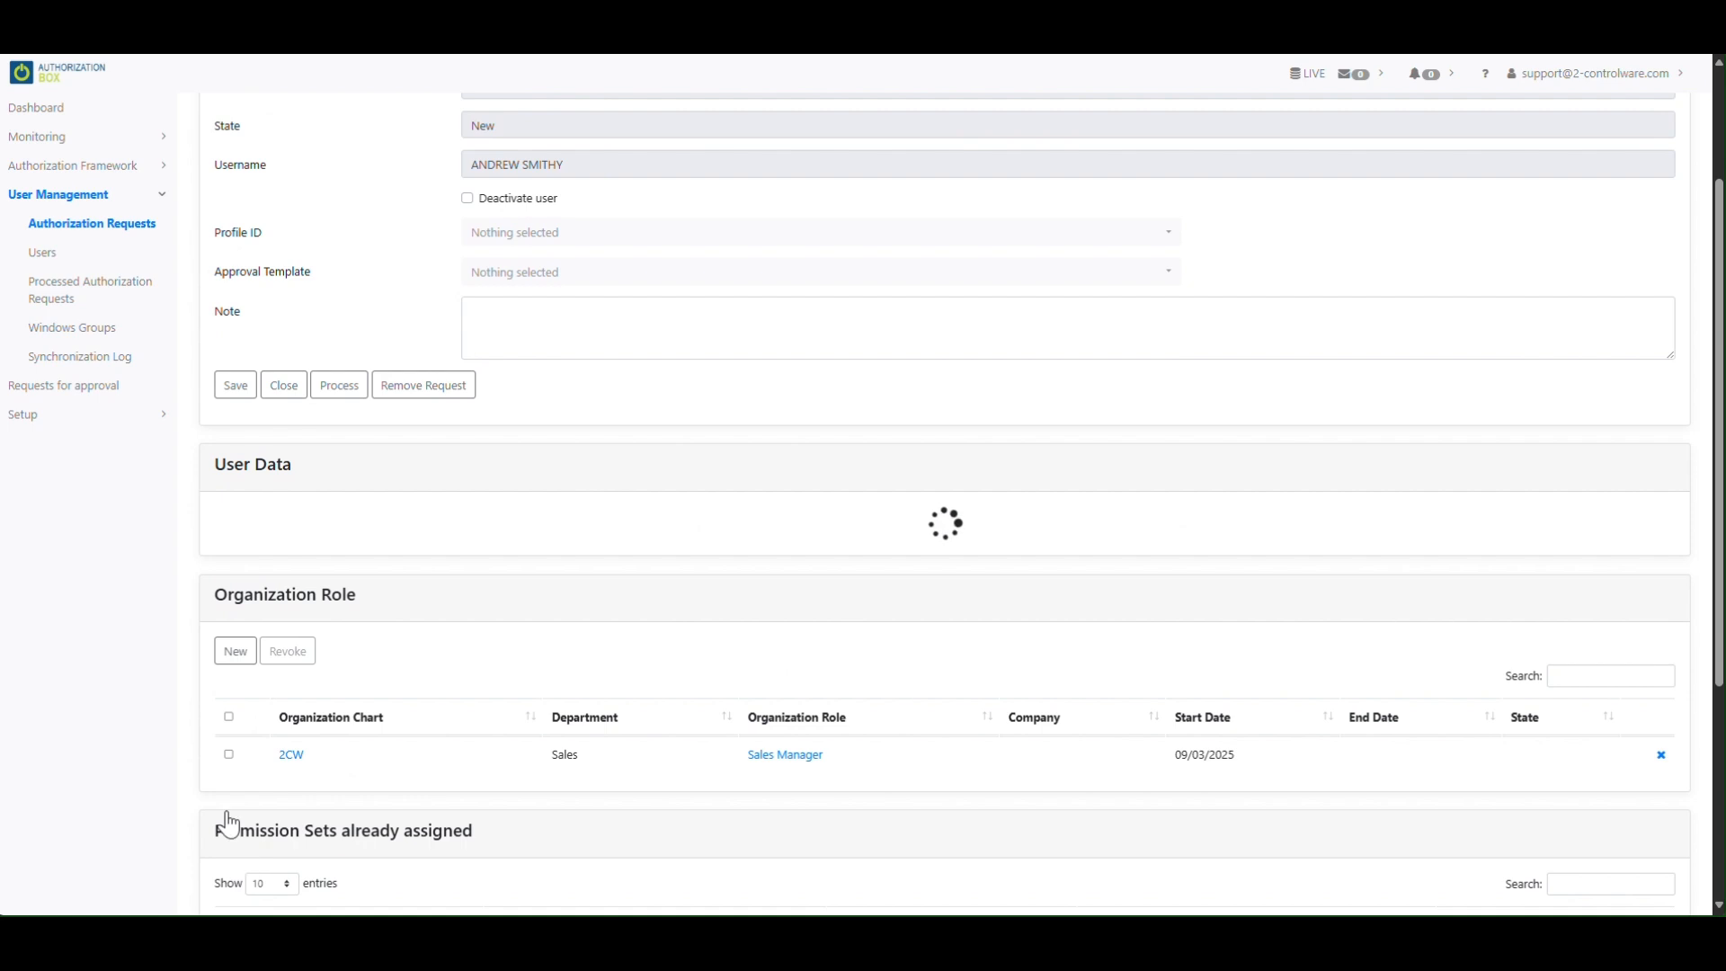
left_click(342, 386)
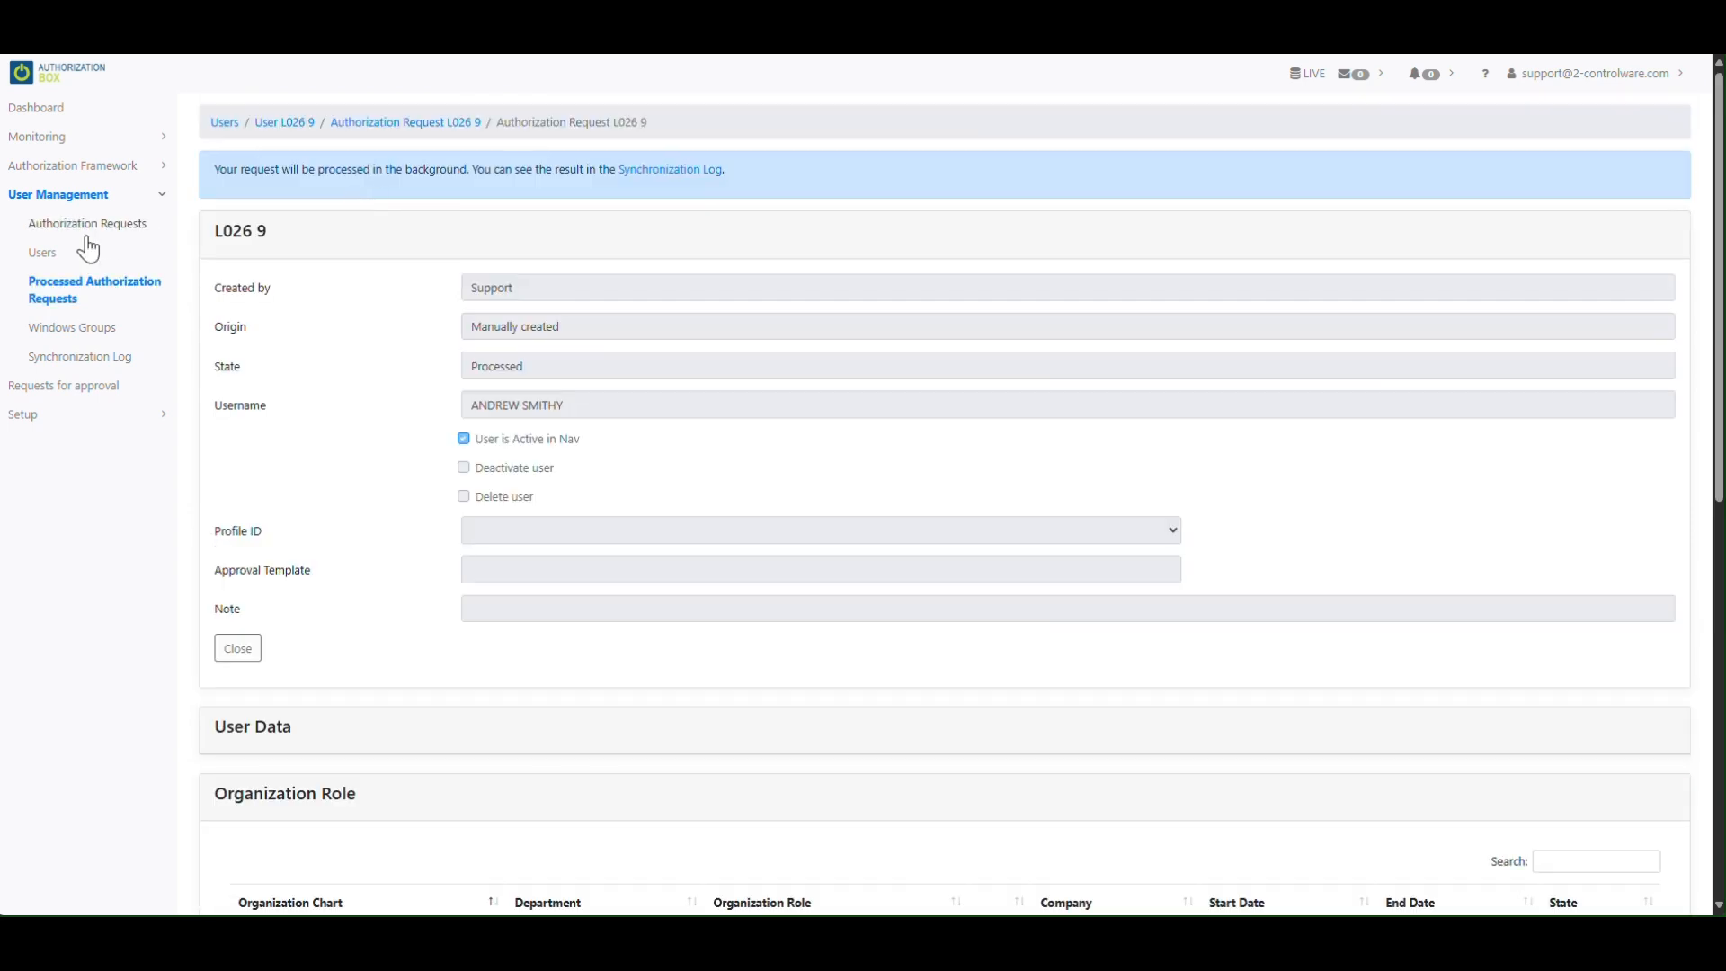
Reopen the same Sales Manager user's record and check the External Employee No and the processed actions.
left_click(33, 266)
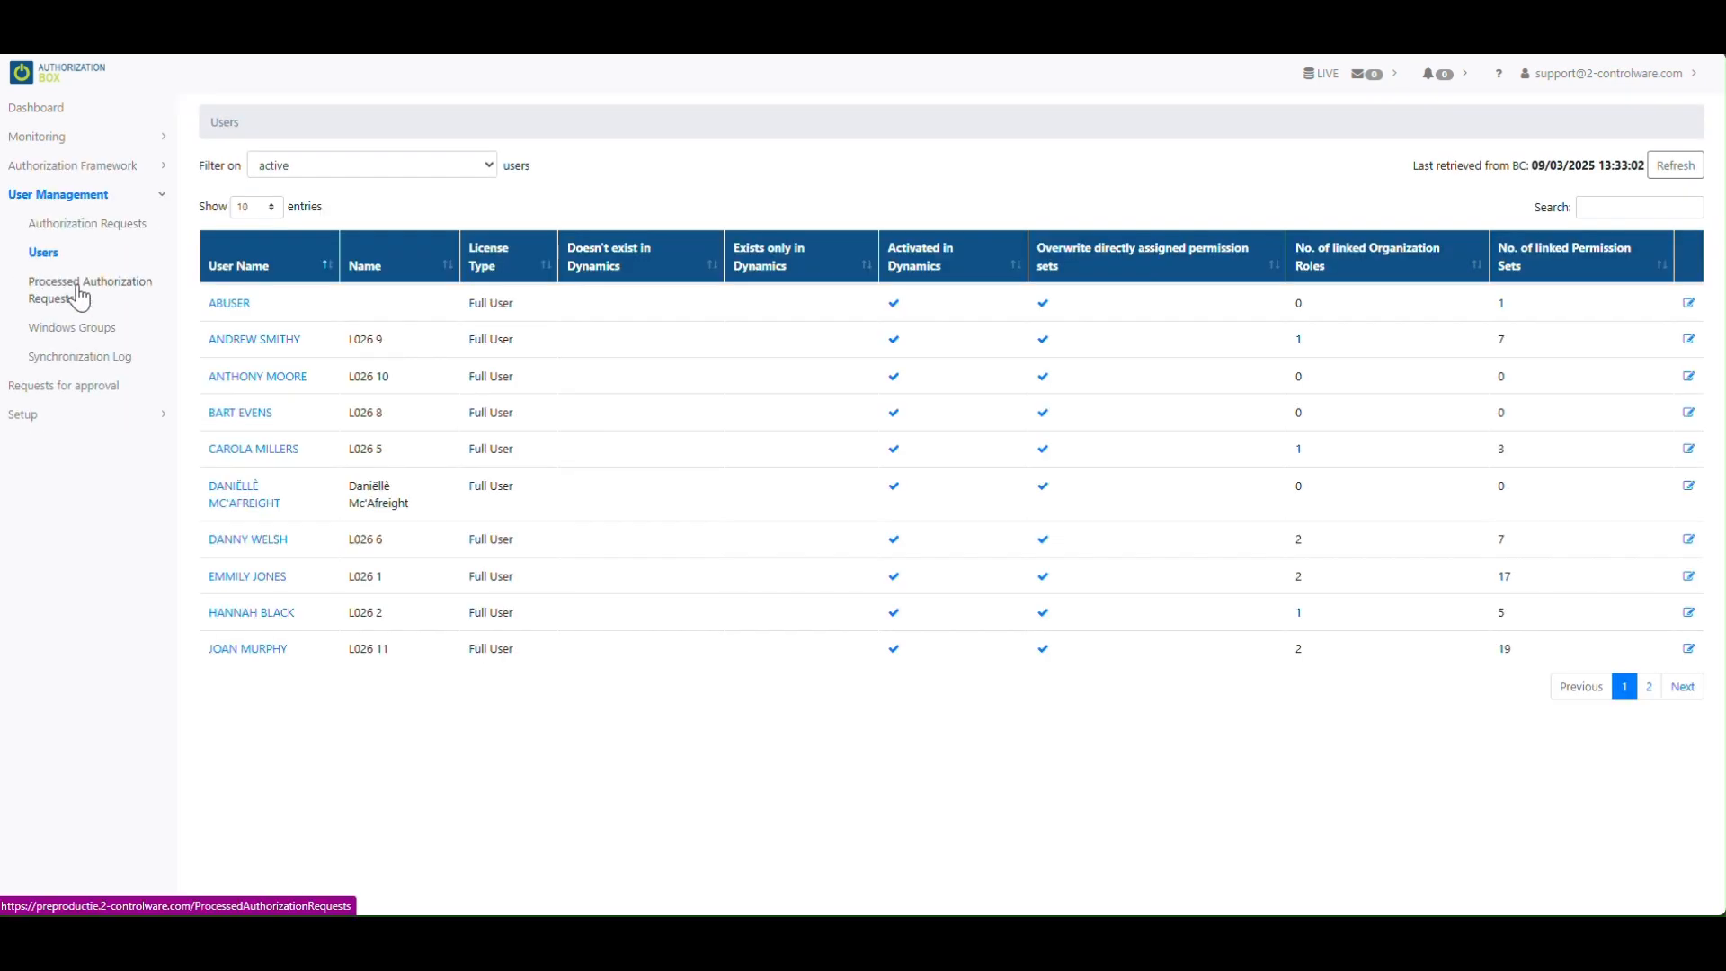
left_click(224, 341)
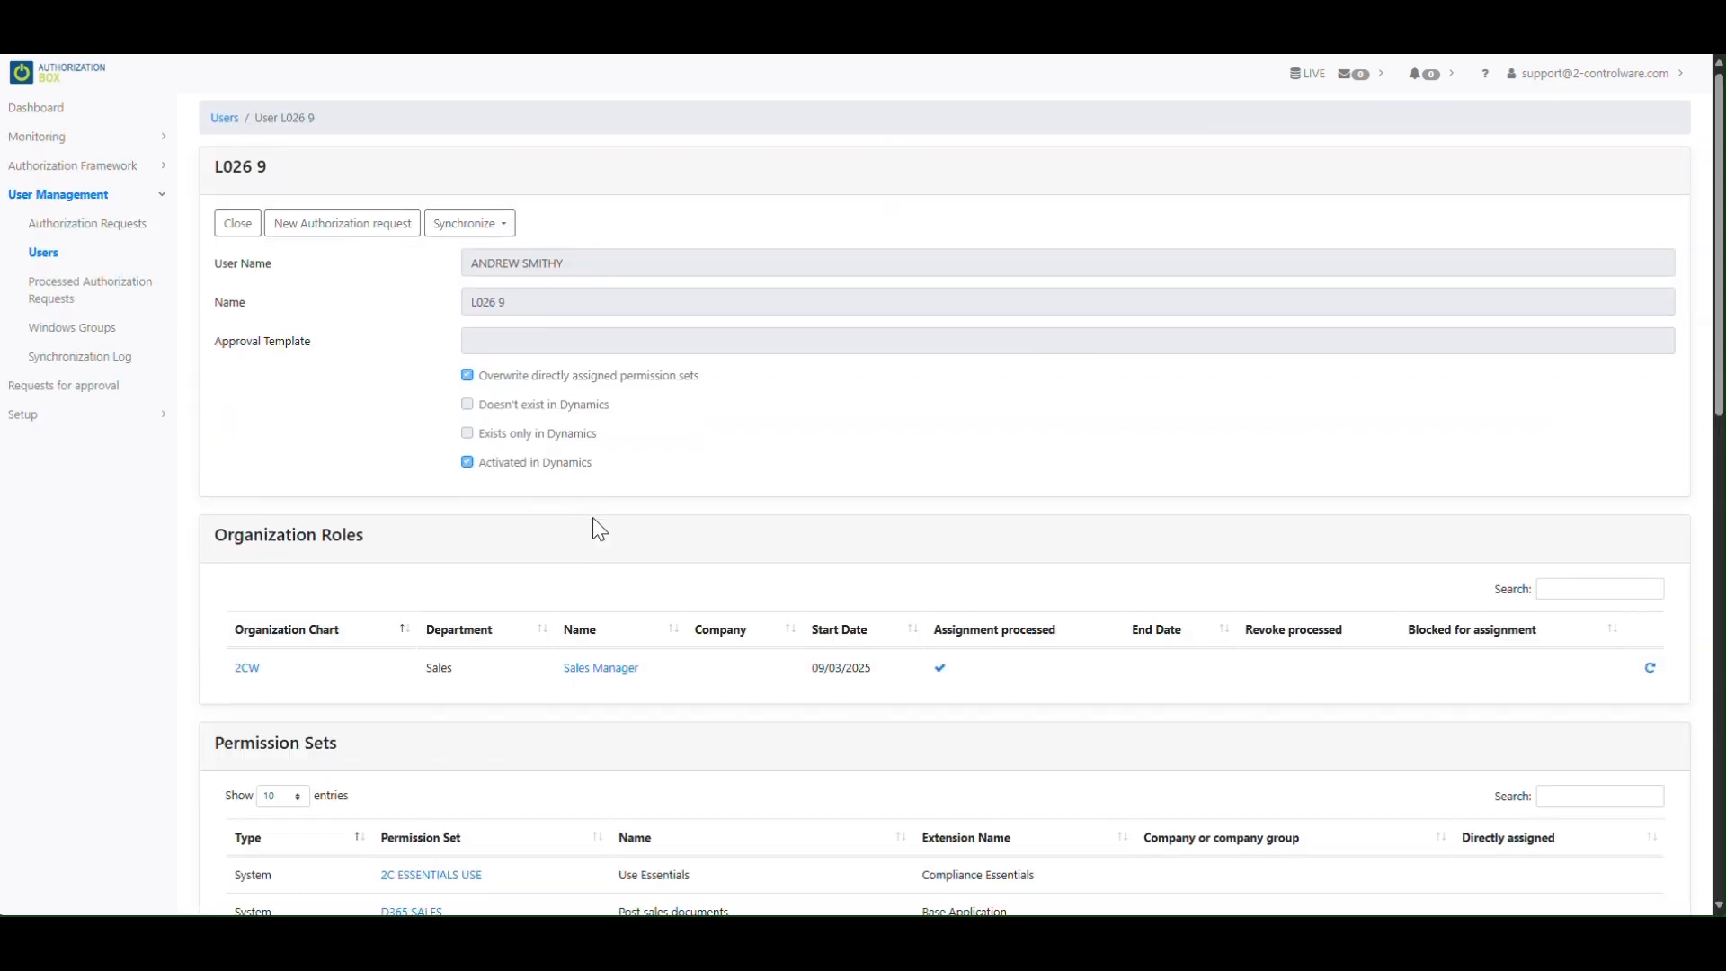
scroll(600, 529, "down", 15)
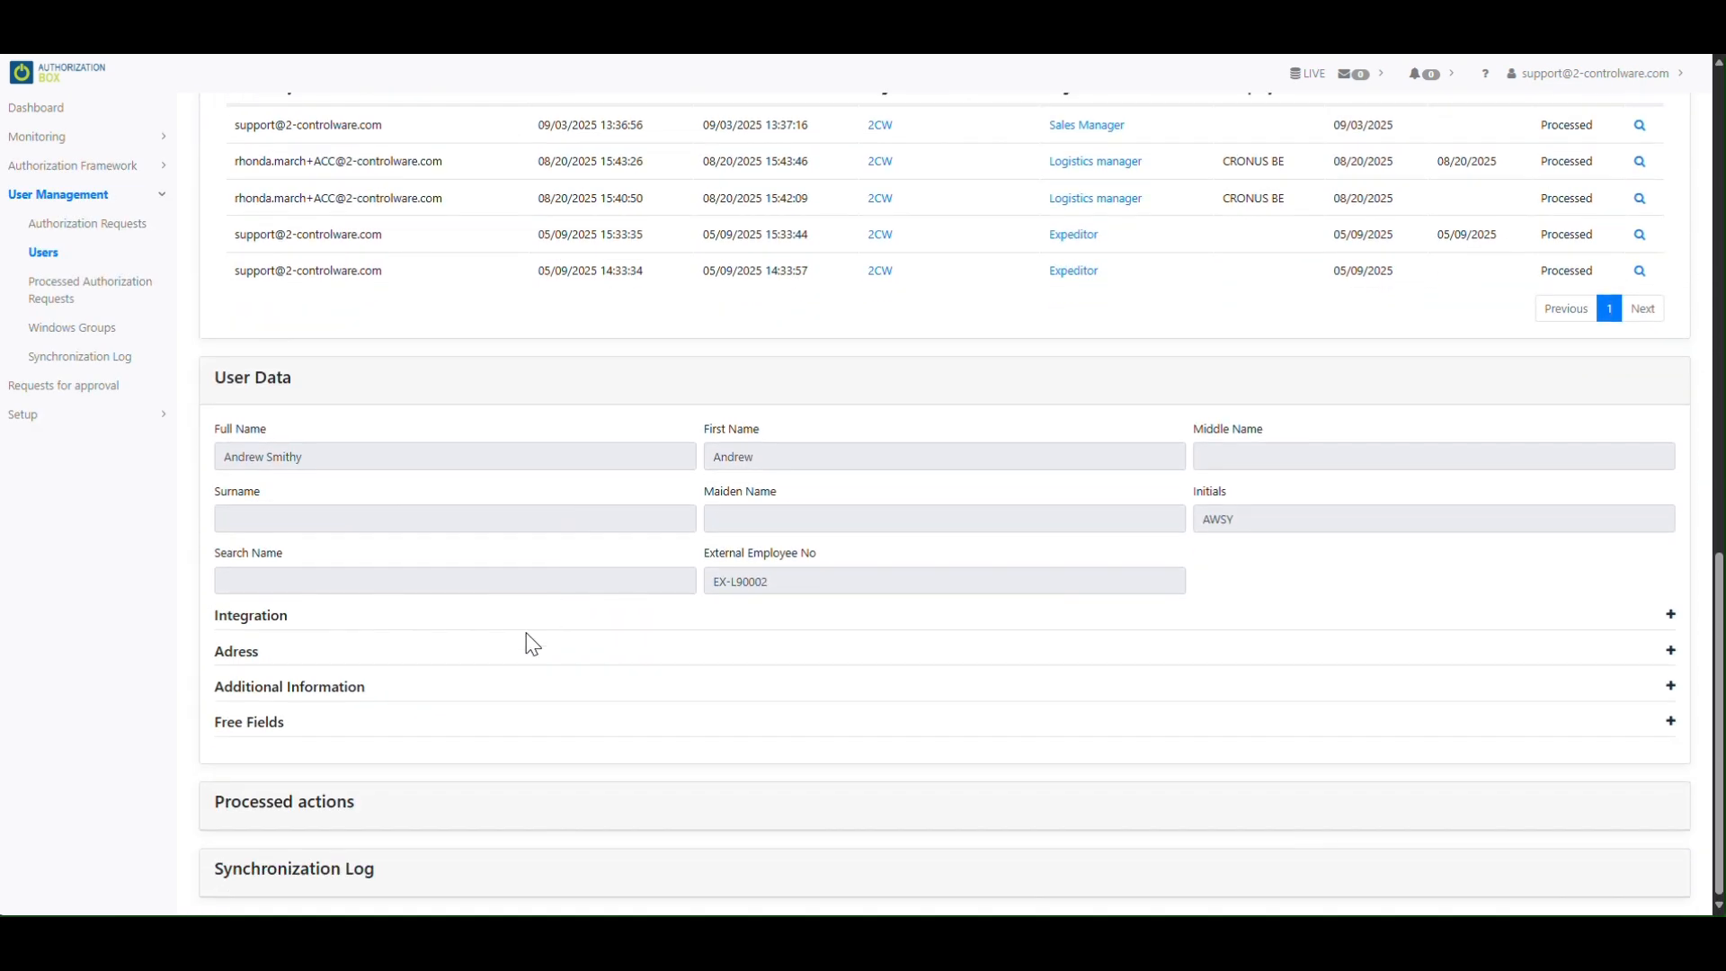
left_click(334, 809)
scroll(504, 808, "down", 2)
scroll(505, 807, "down", 2)
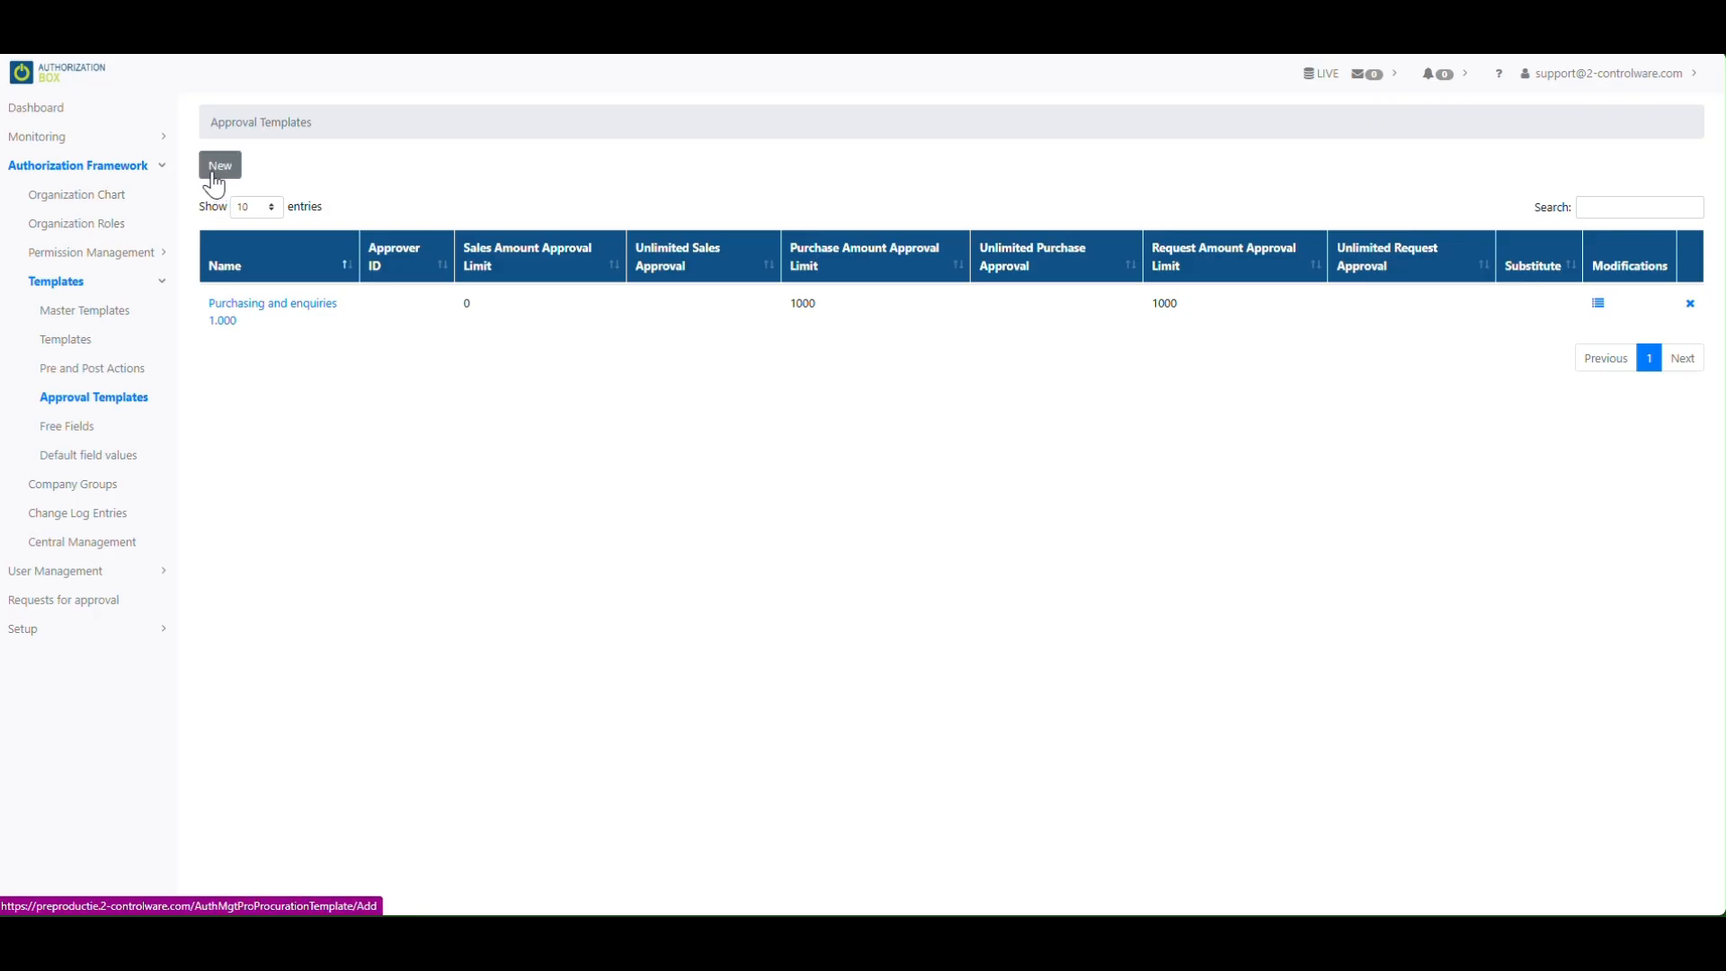
Create an approval template named "Purchase 5000, Enquiry 7500" with a purchase amount limit of 5000 and a request amount limit of 7500.
left_click(219, 162)
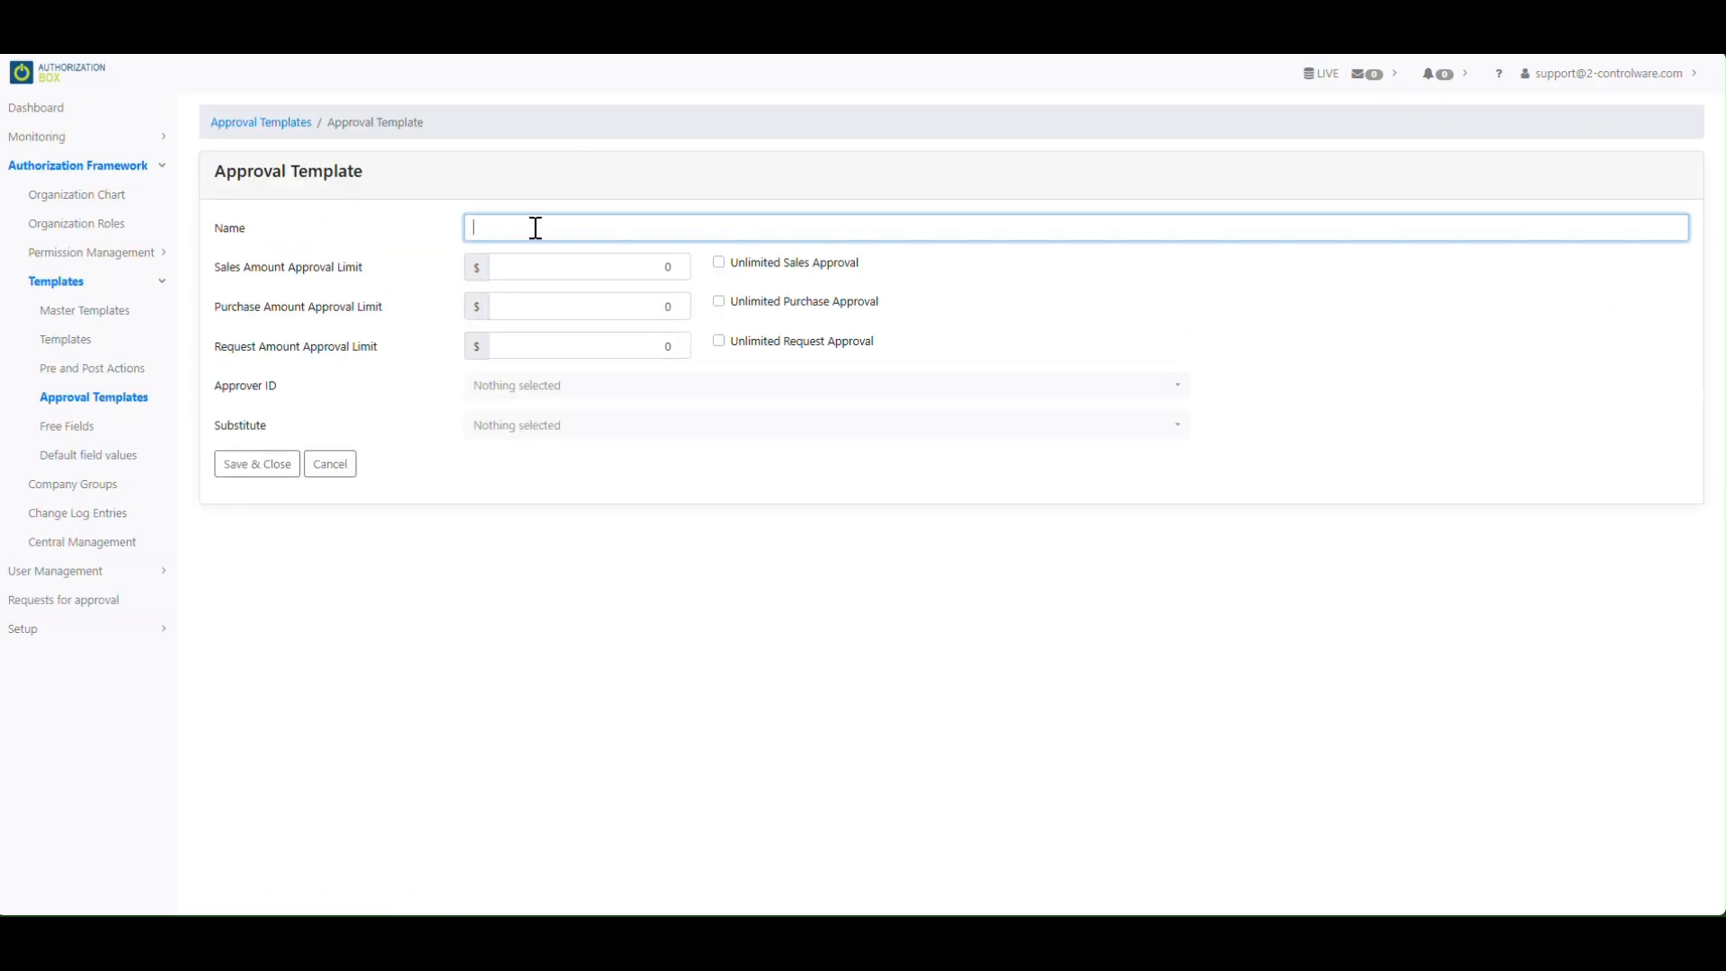
type("Purchase 5000, Enquiry 7500")
left_click(625, 303)
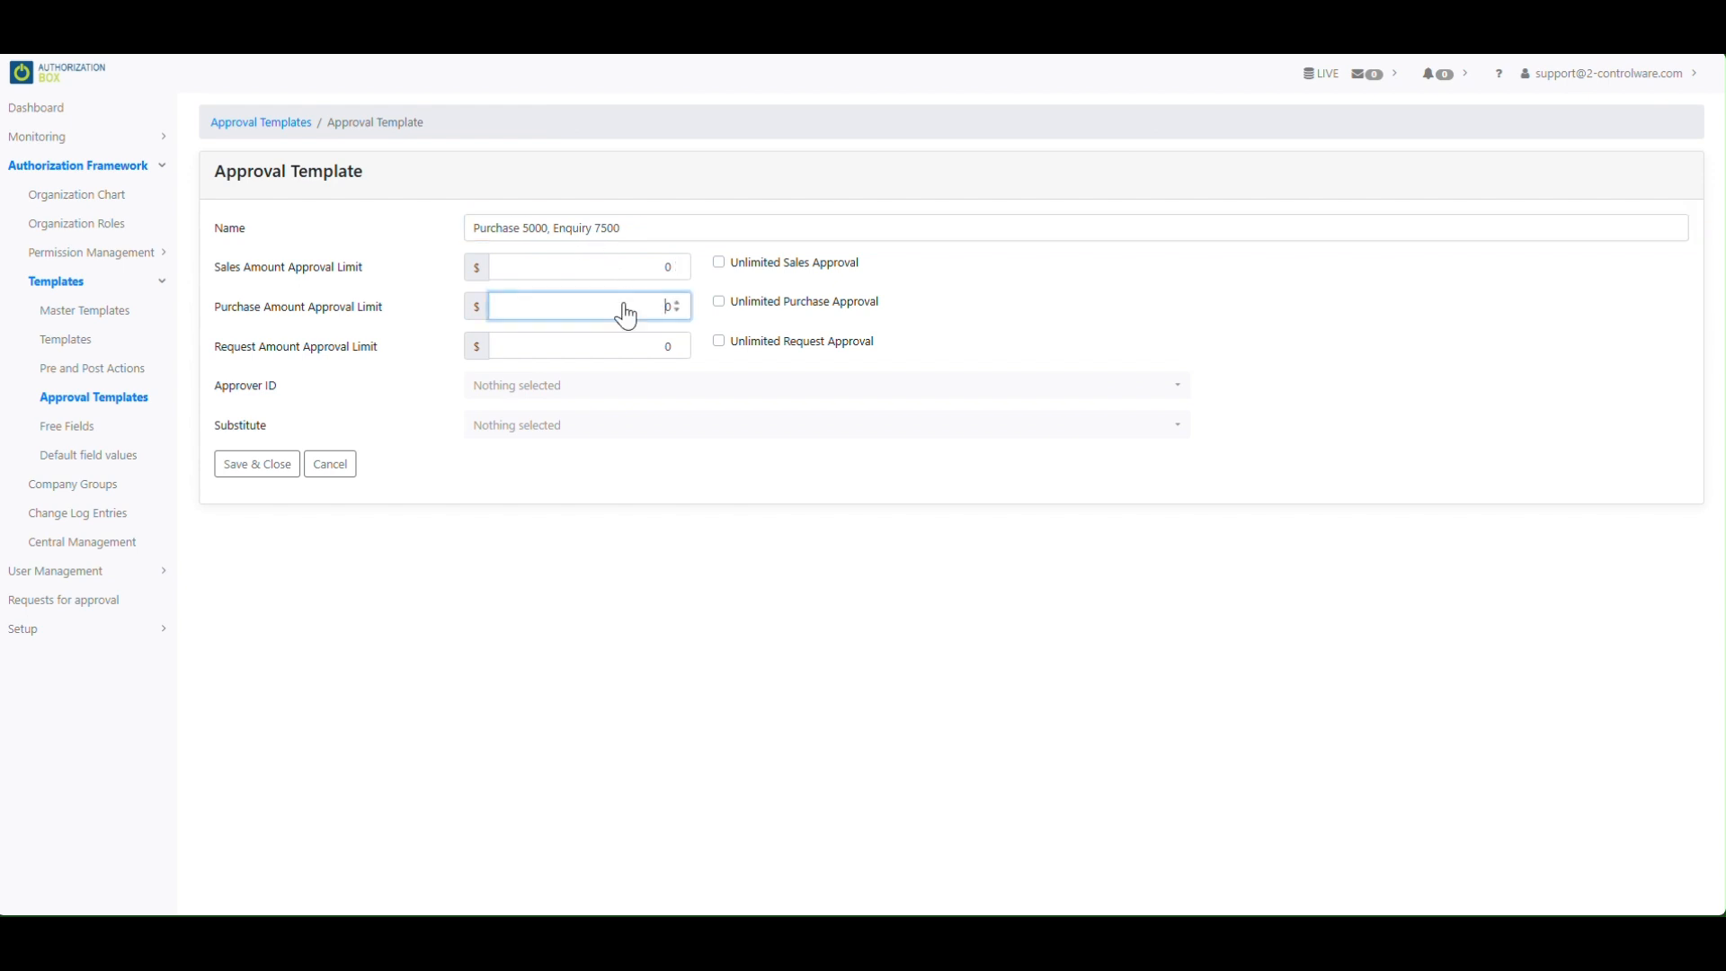
type("5000")
left_click(619, 346)
type("7500")
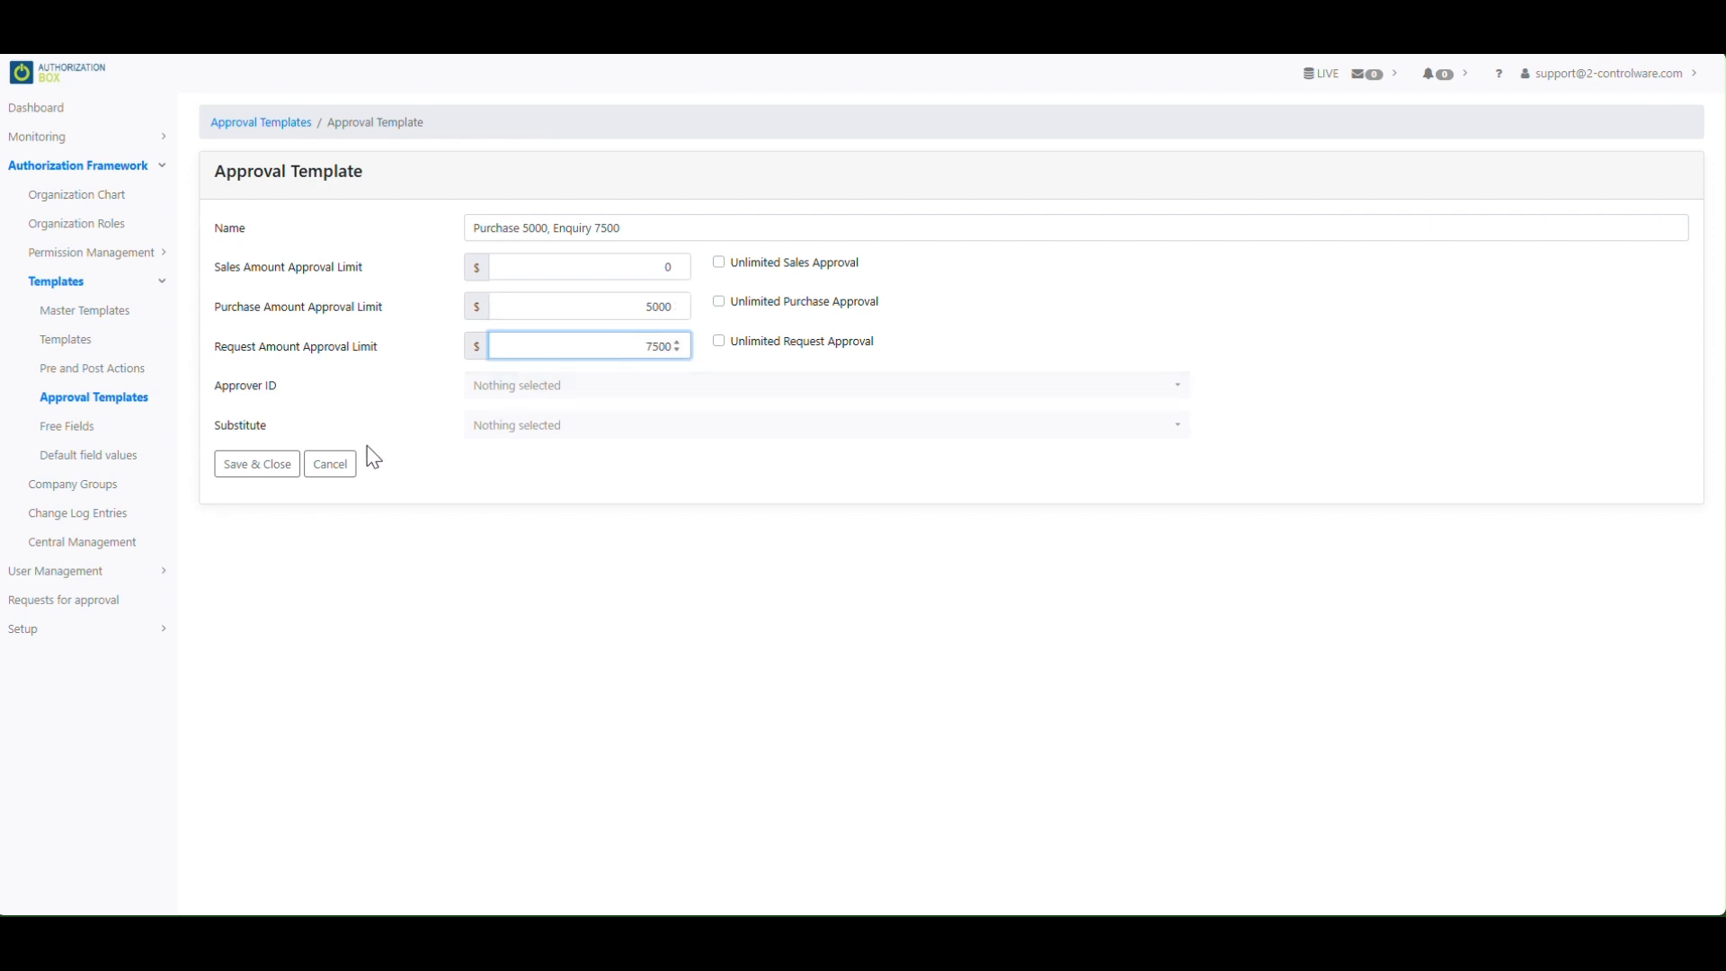
left_click(262, 465)
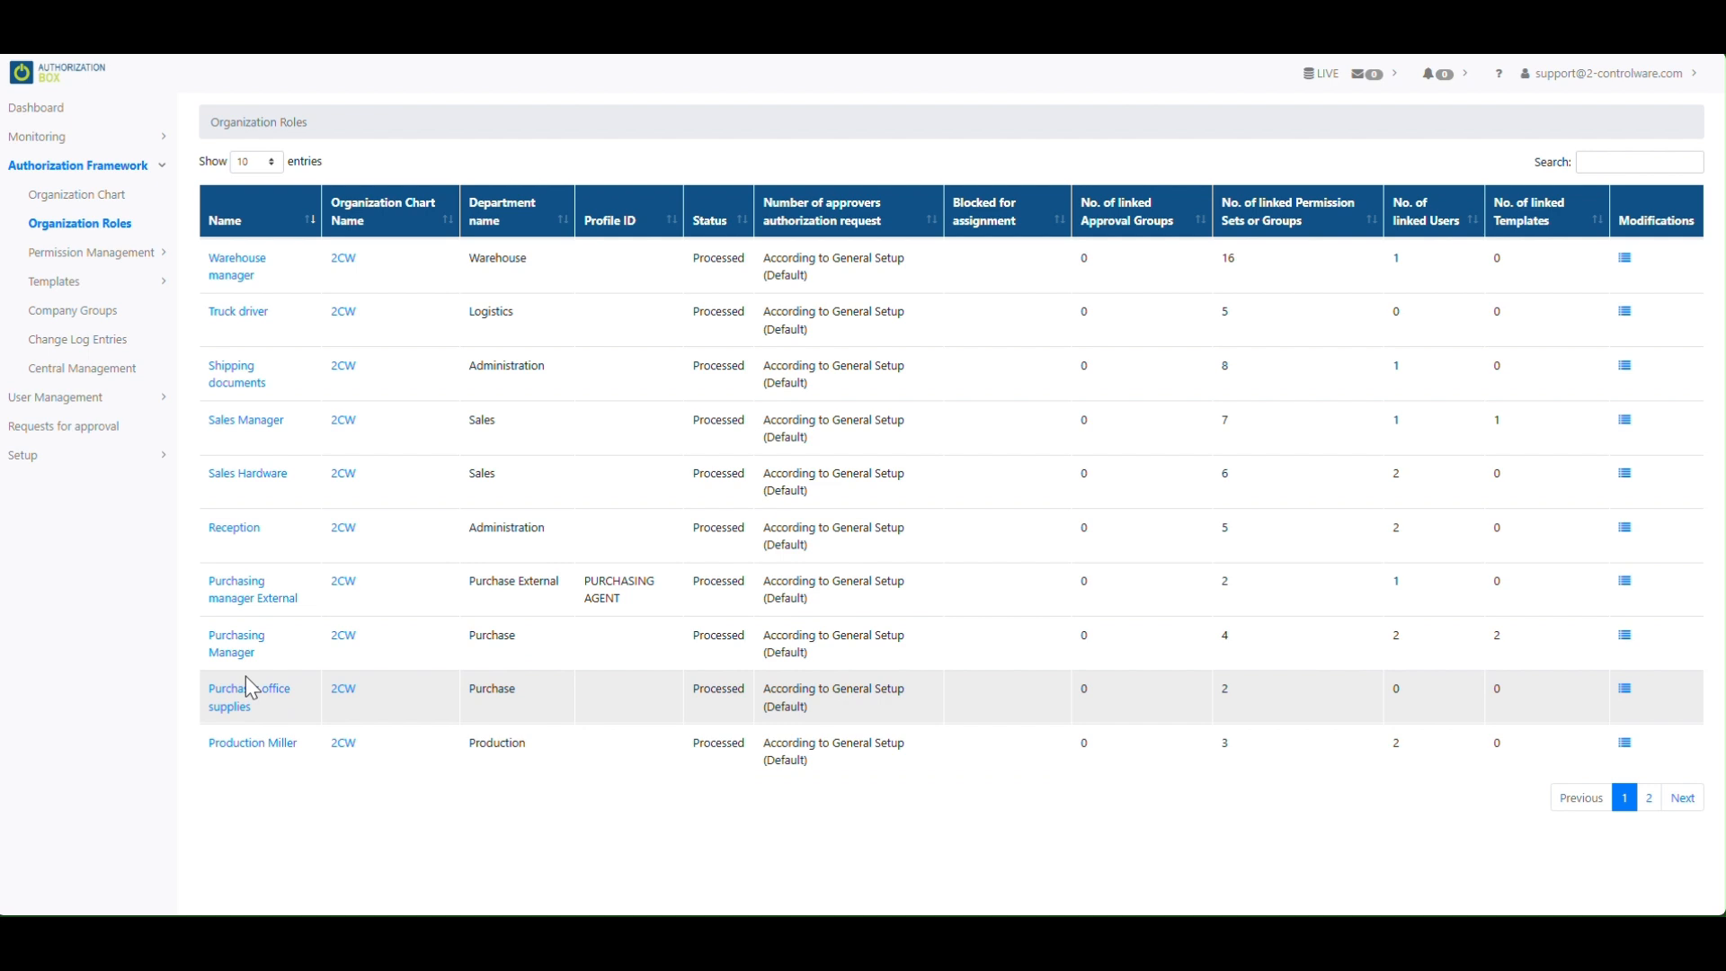
Assign the approval template "Purchase 5000, Enquiry 7500" to the Purchaser office supplies organization role, and save and process the change.
left_click(247, 678)
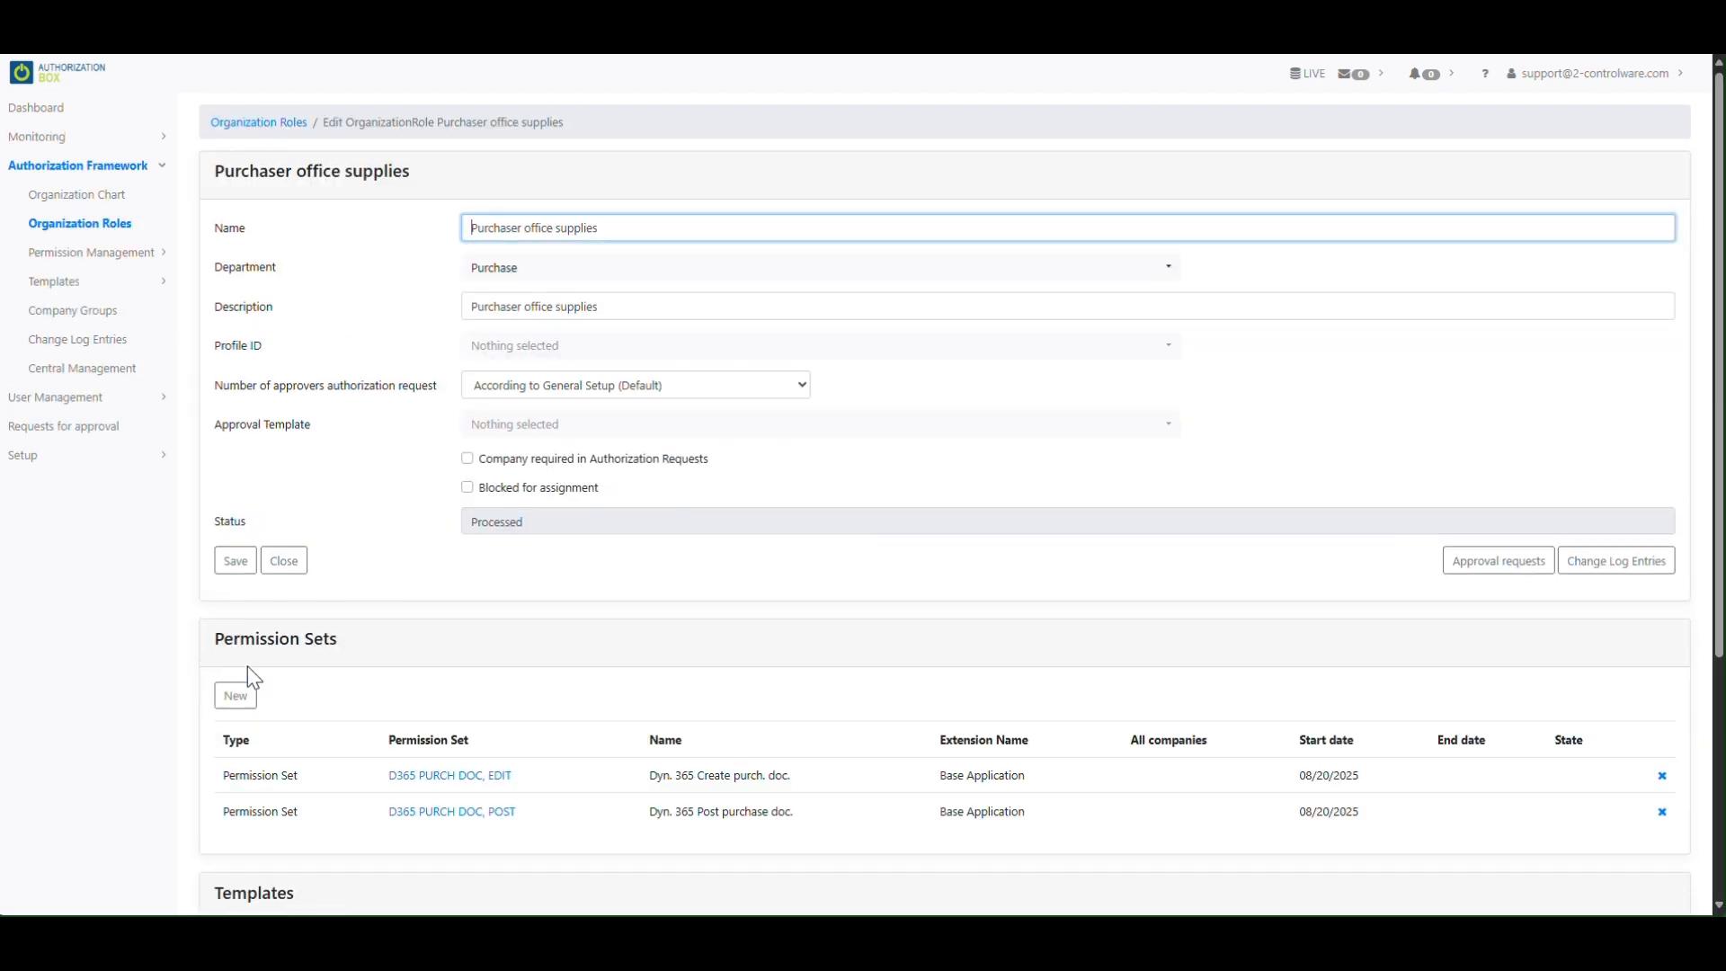
left_click(563, 426)
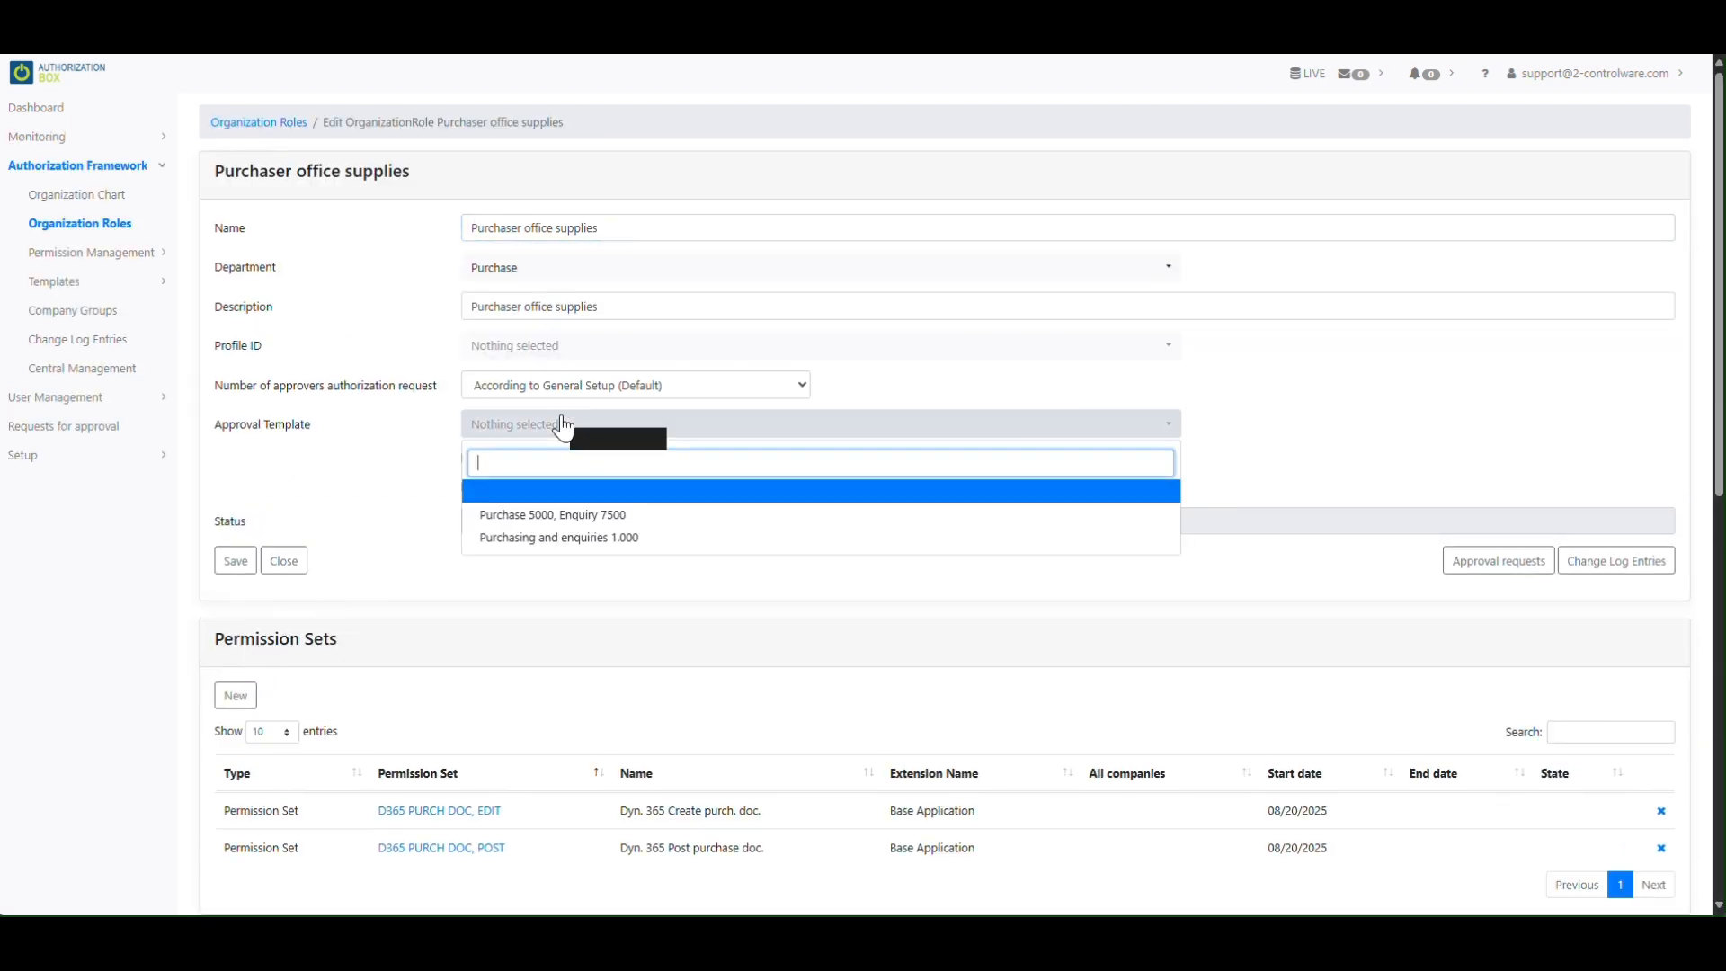
left_click(563, 516)
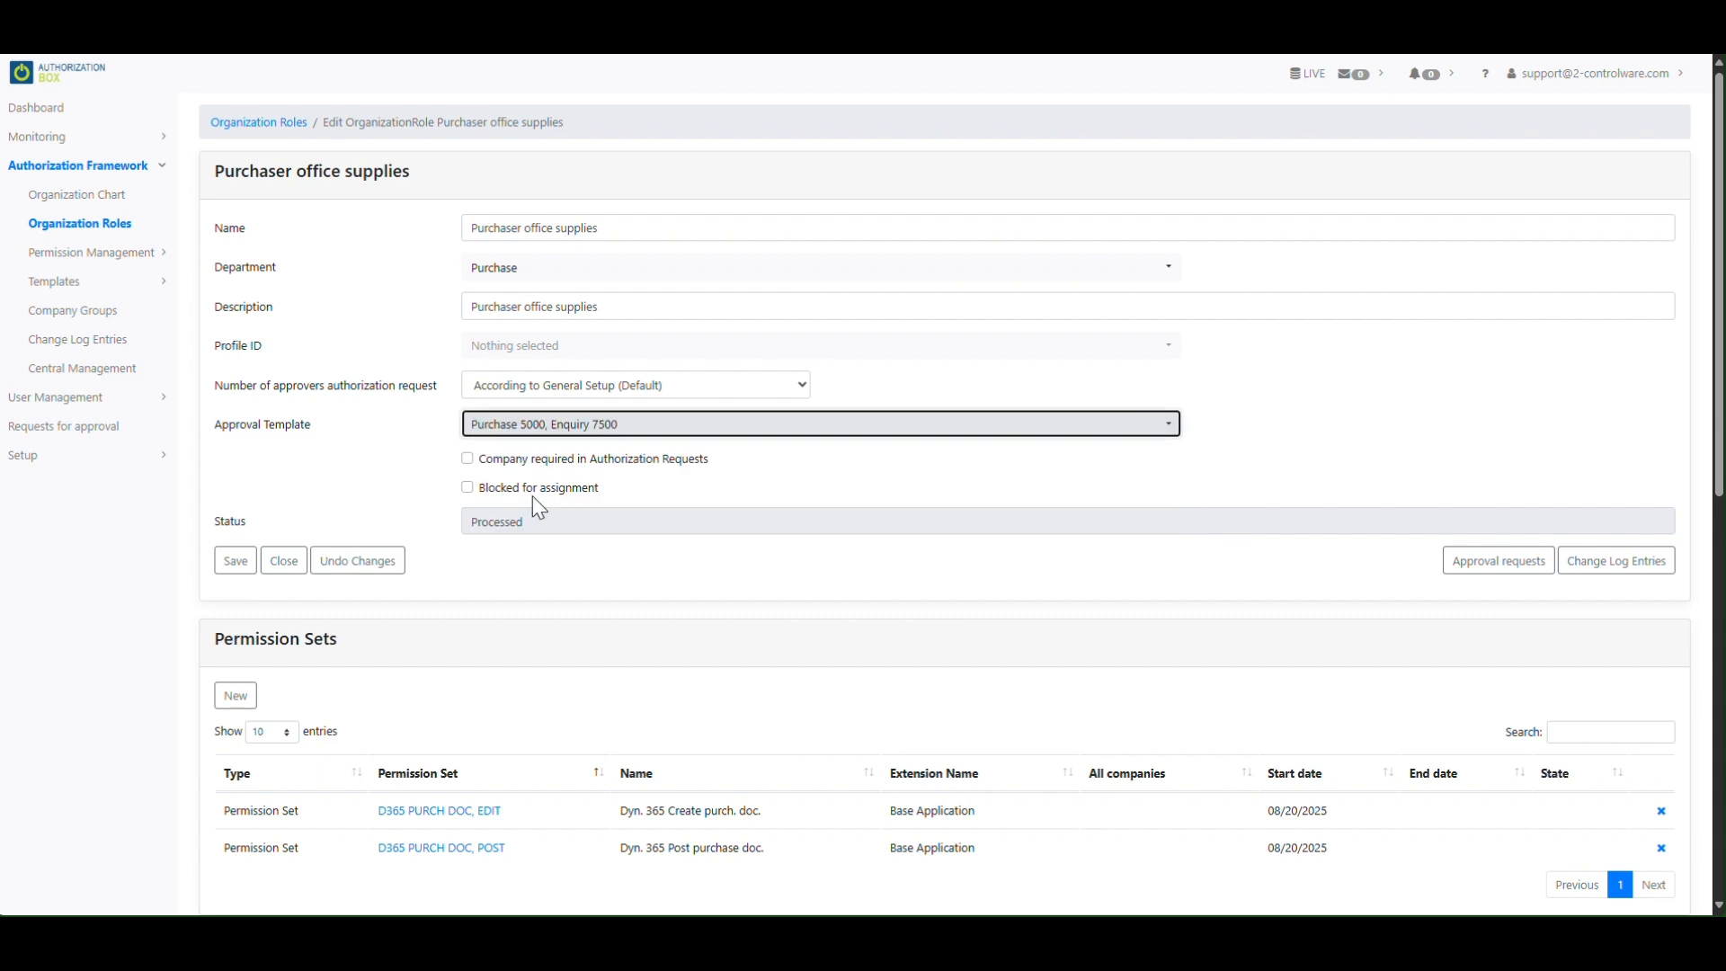
left_click(236, 562)
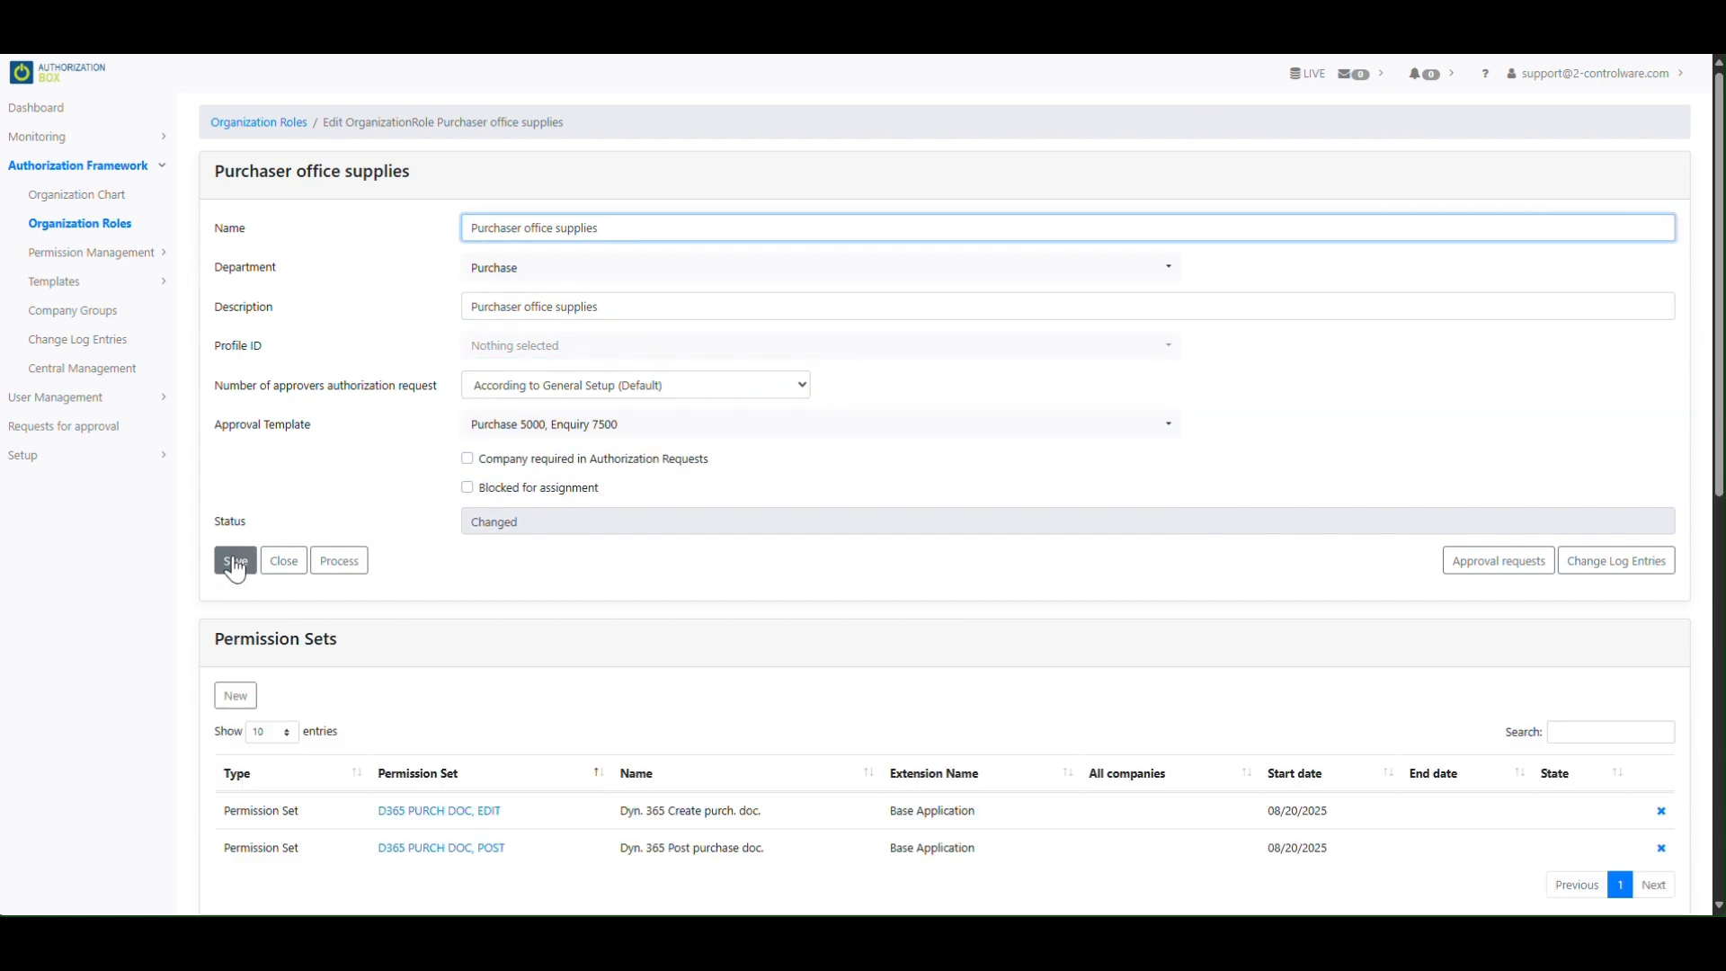
left_click(331, 559)
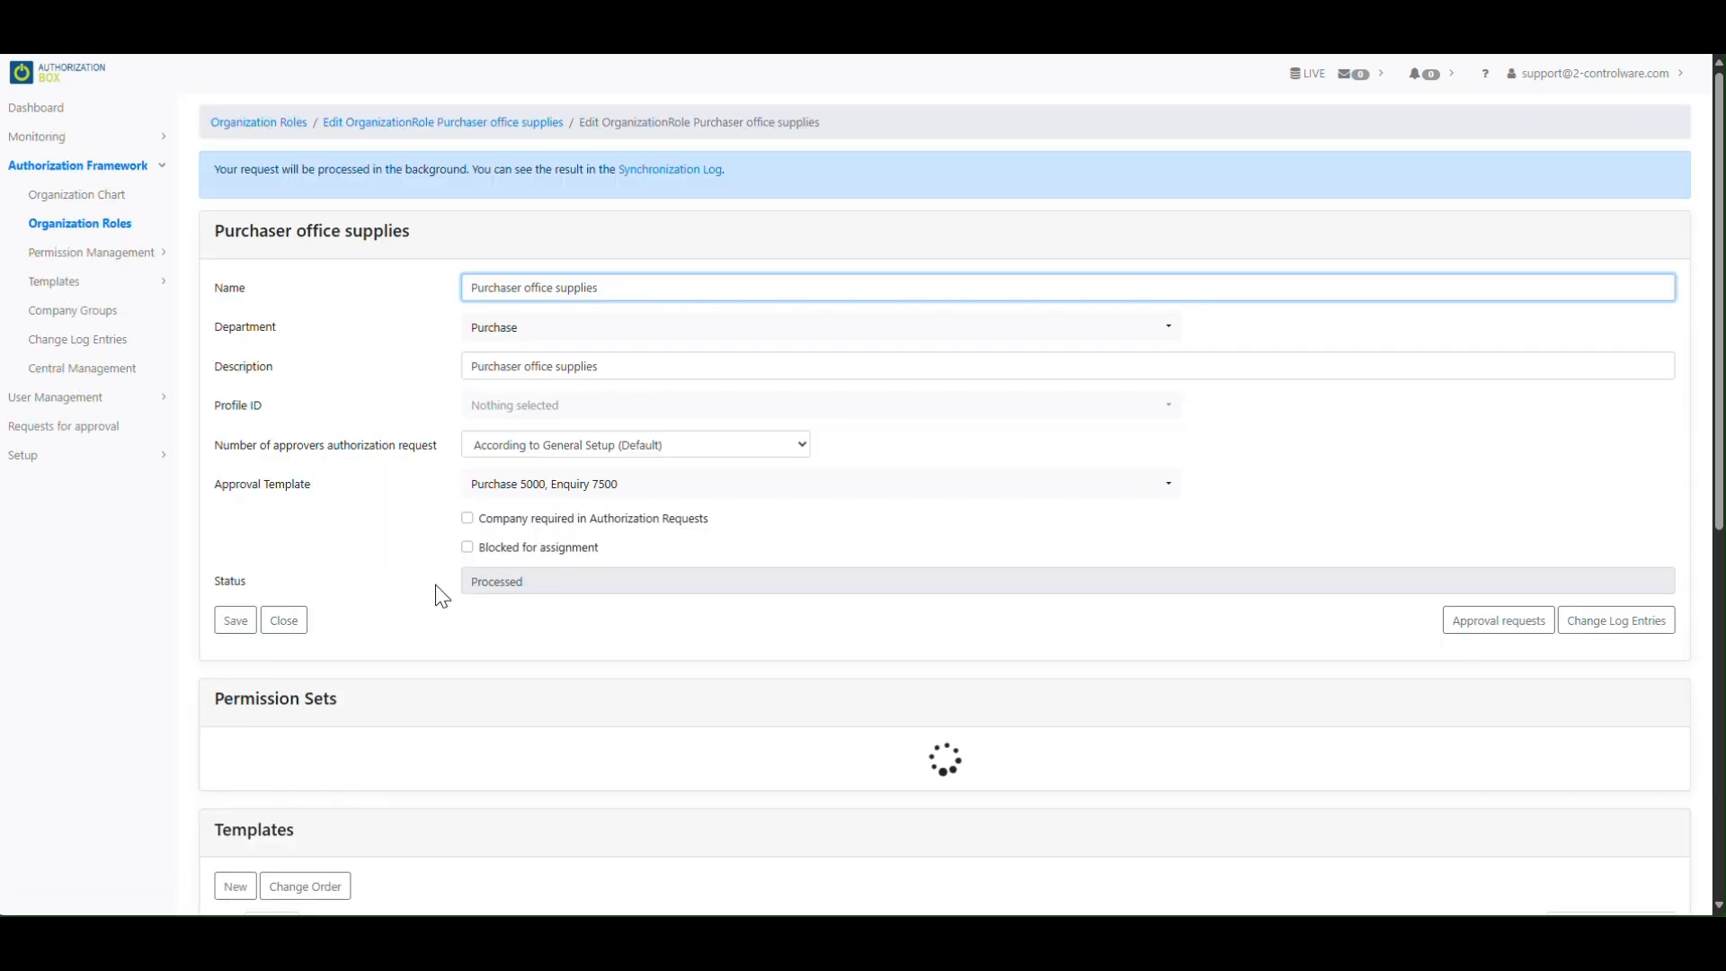
Create an authorization request for user L026 10 adding the organization role "2CW - Purchase - Purchaser office supplies" with start date 09/03/2025, and process it.
left_click(75, 396)
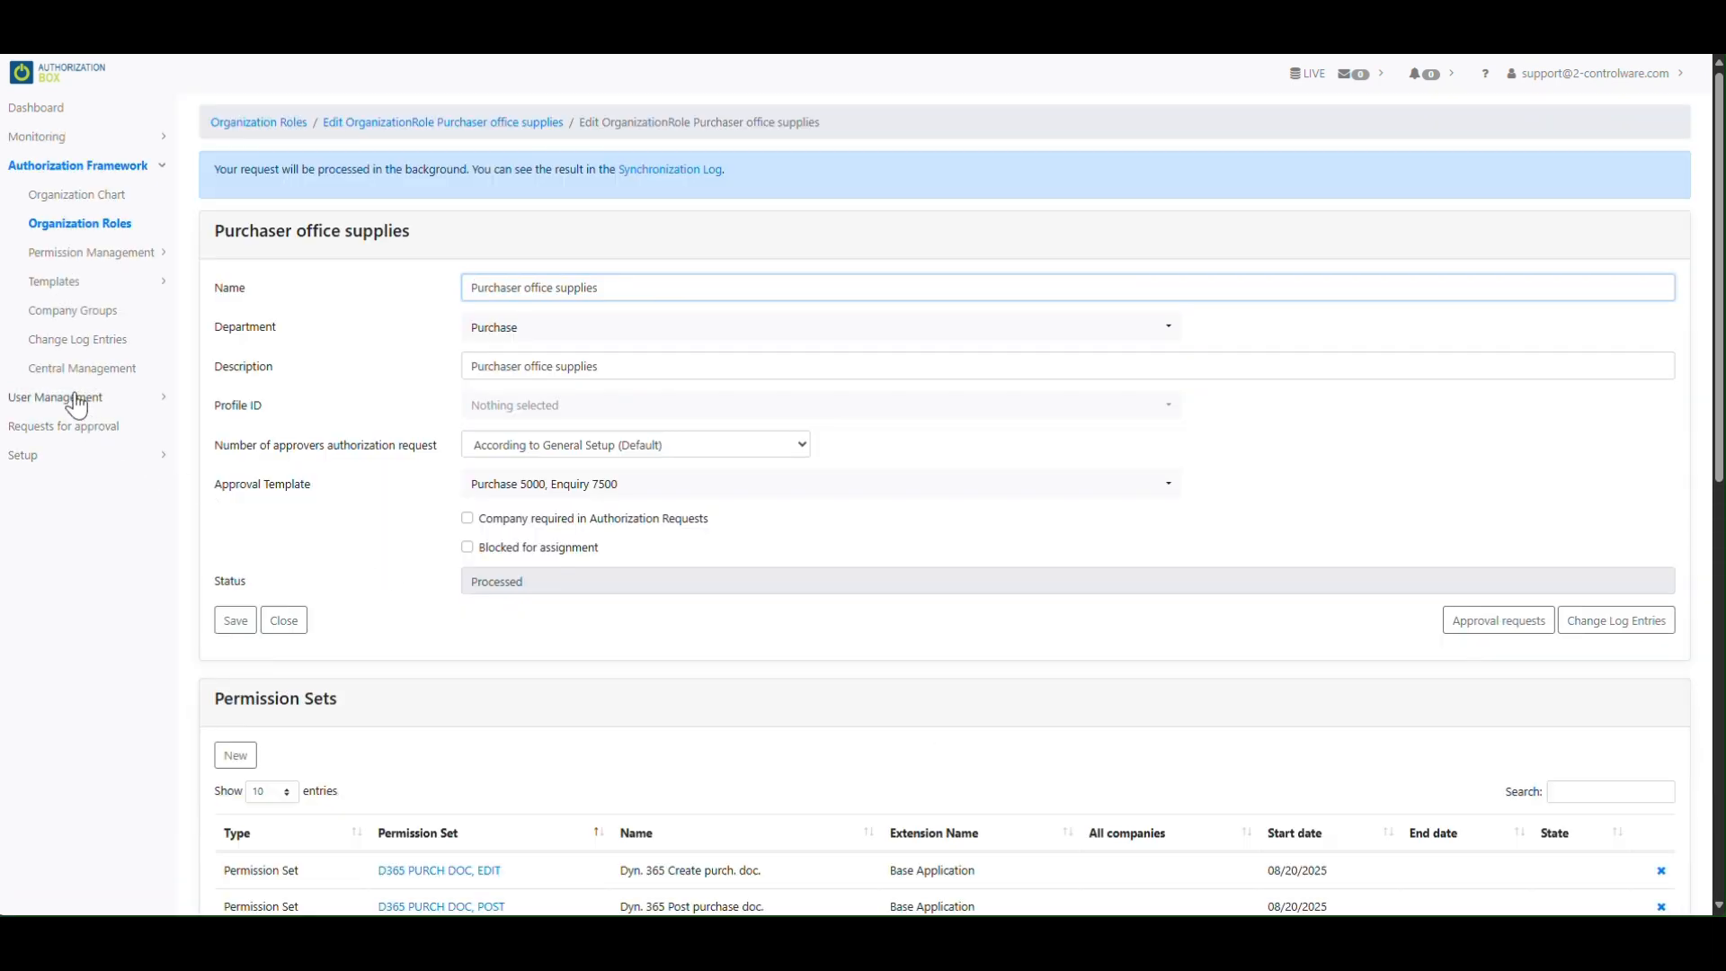
left_click(61, 452)
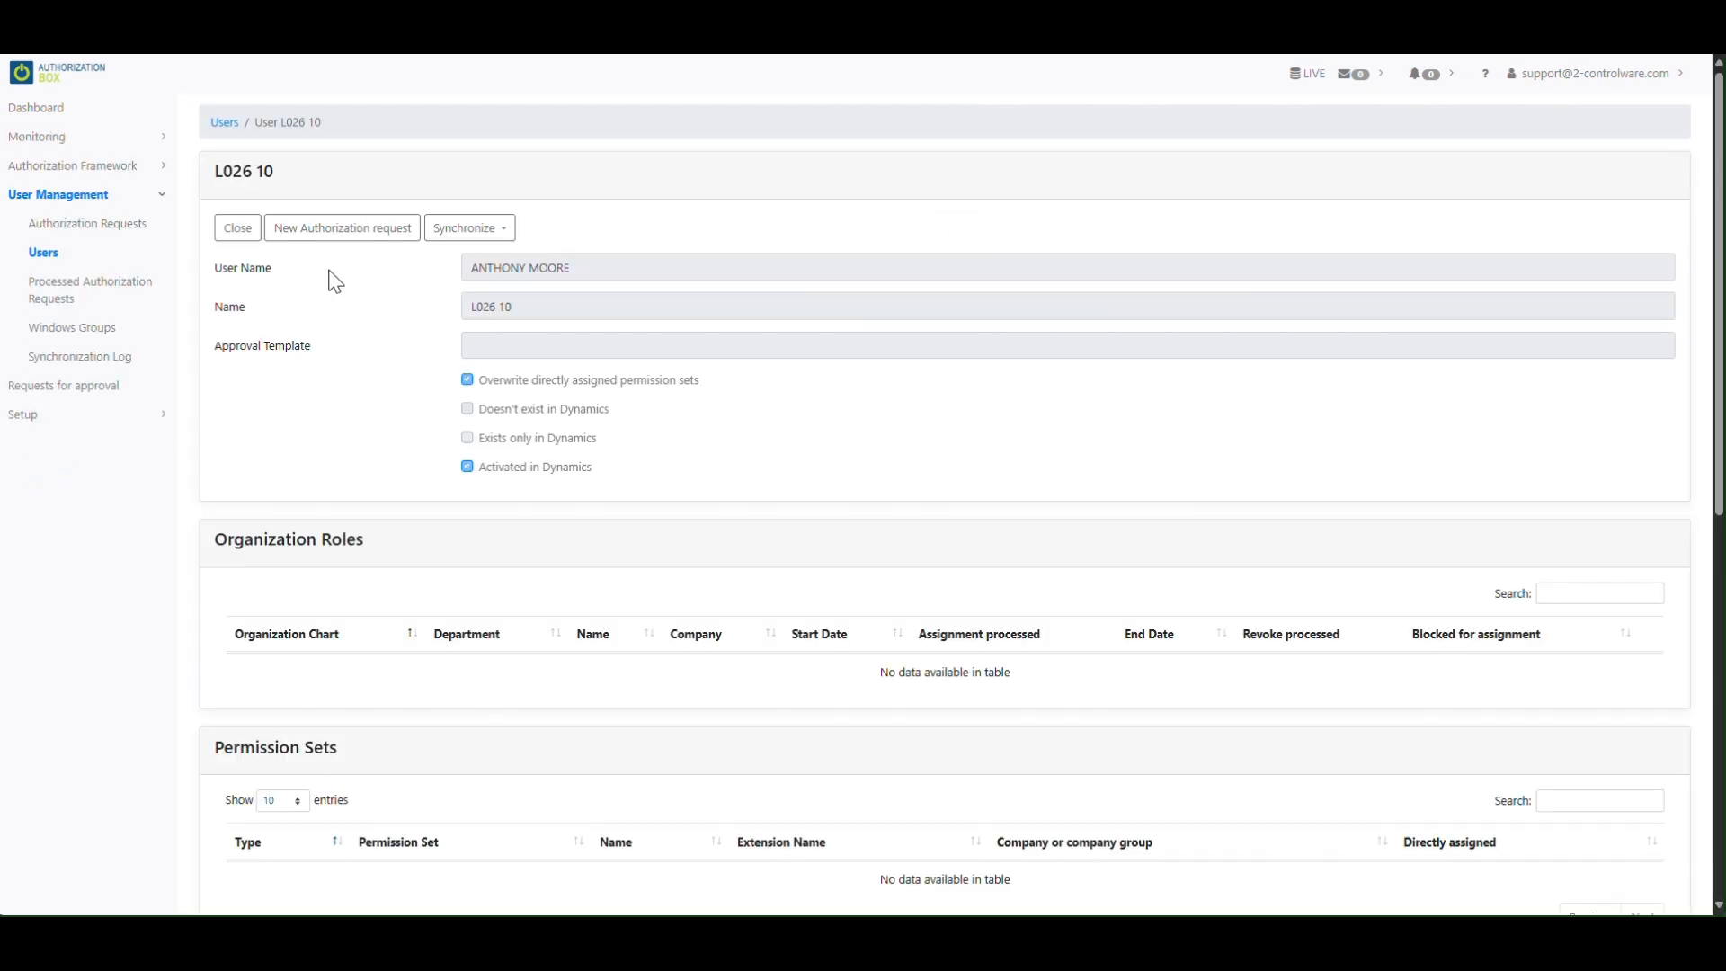
left_click(349, 235)
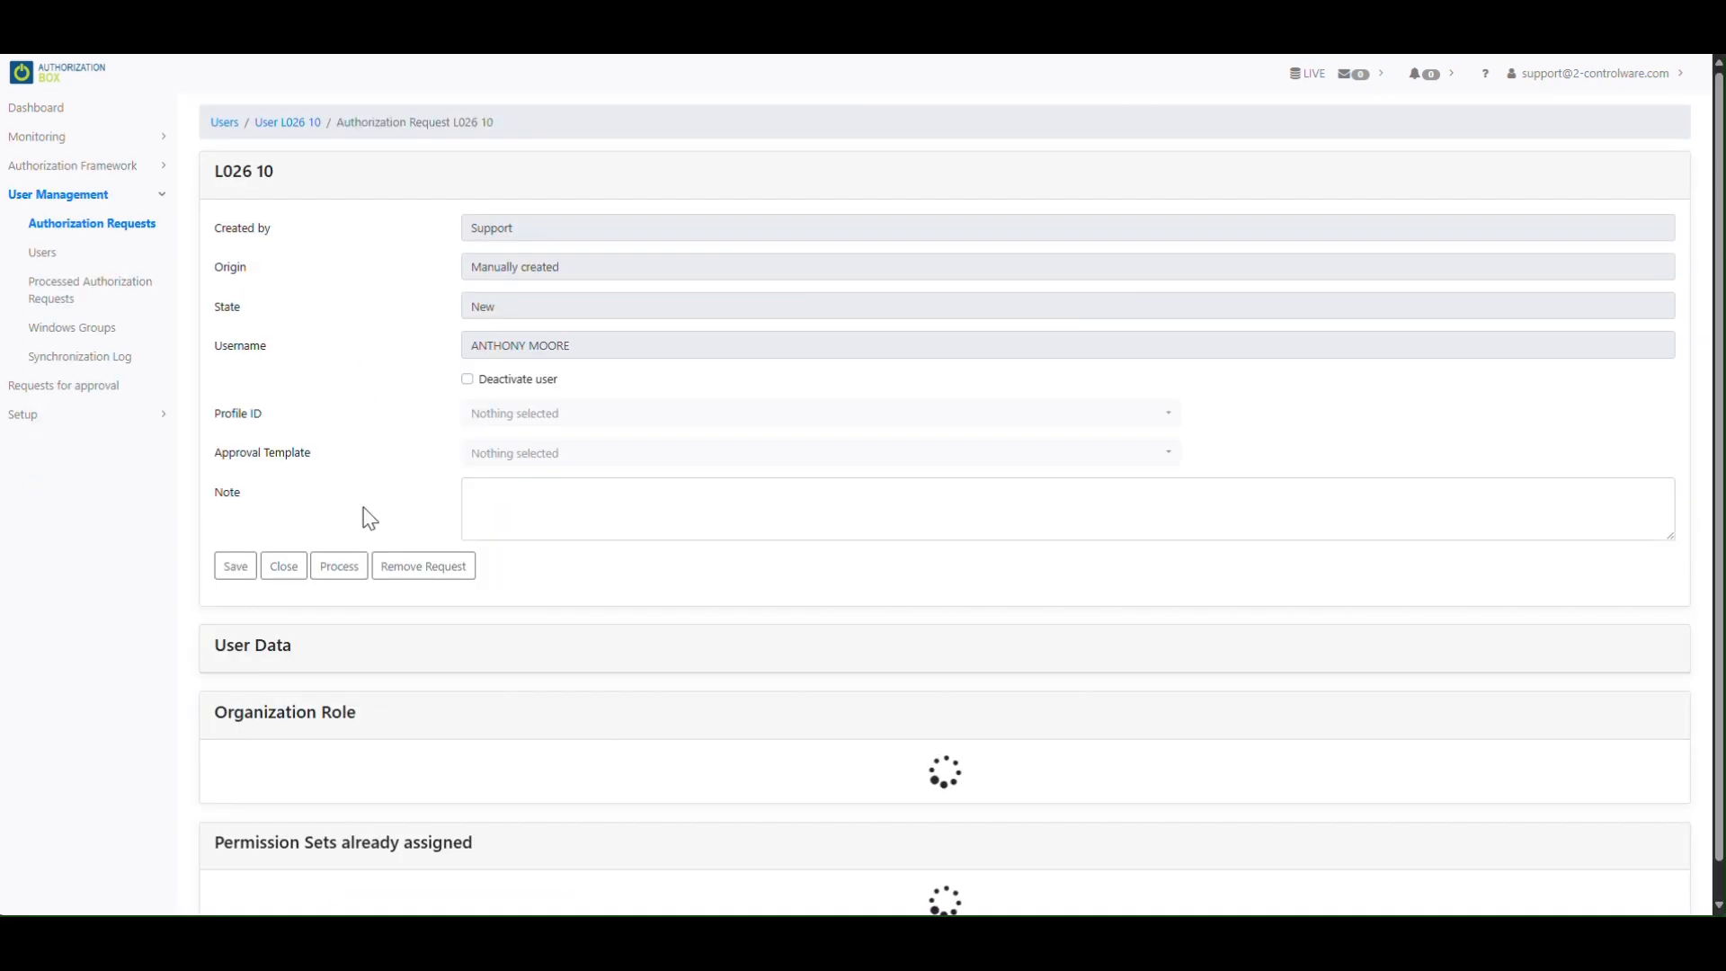
scroll(332, 759, "down", 3)
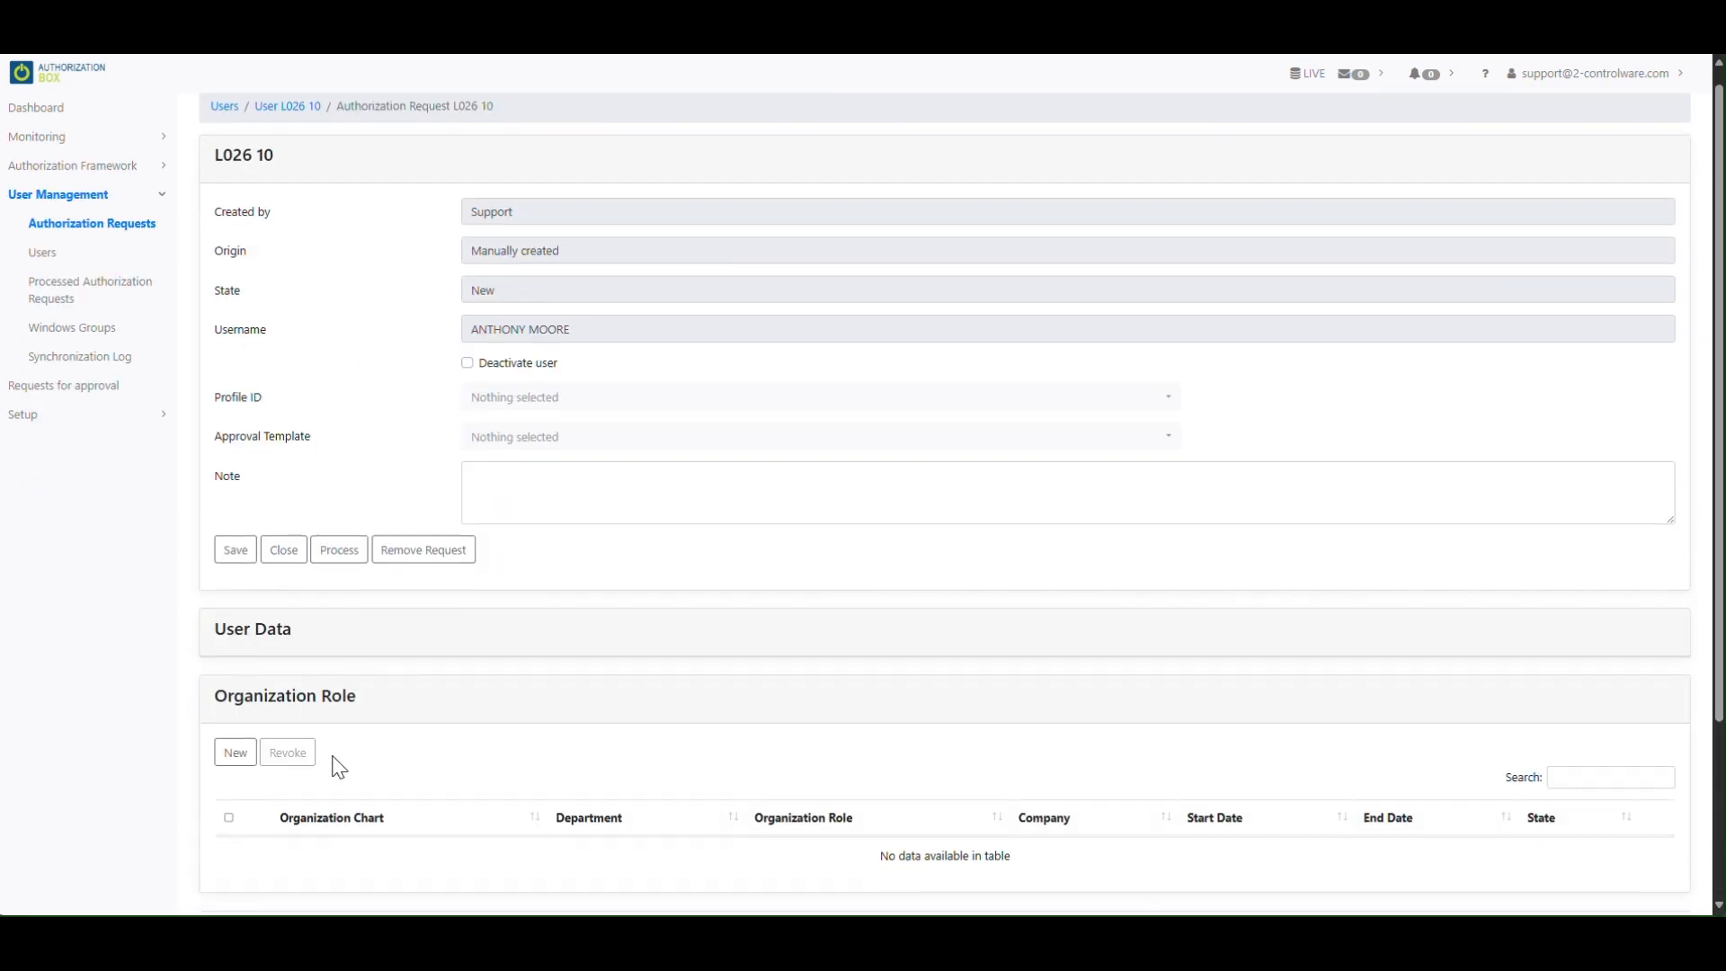
left_click(248, 525)
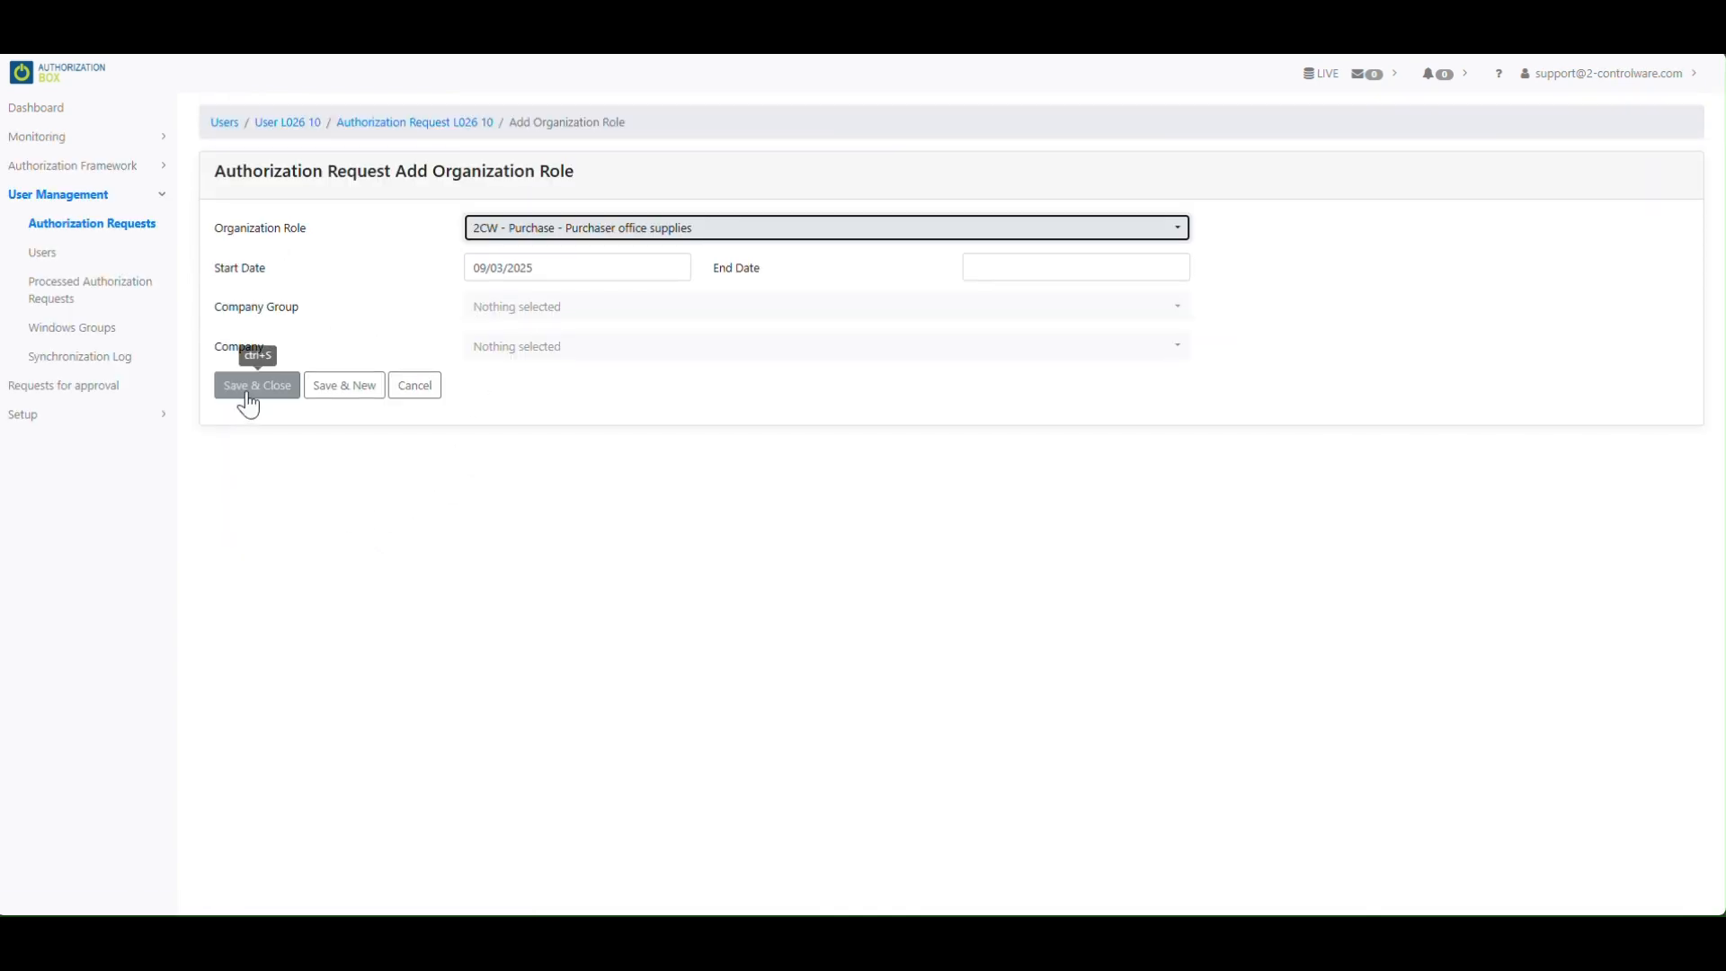
left_click(248, 388)
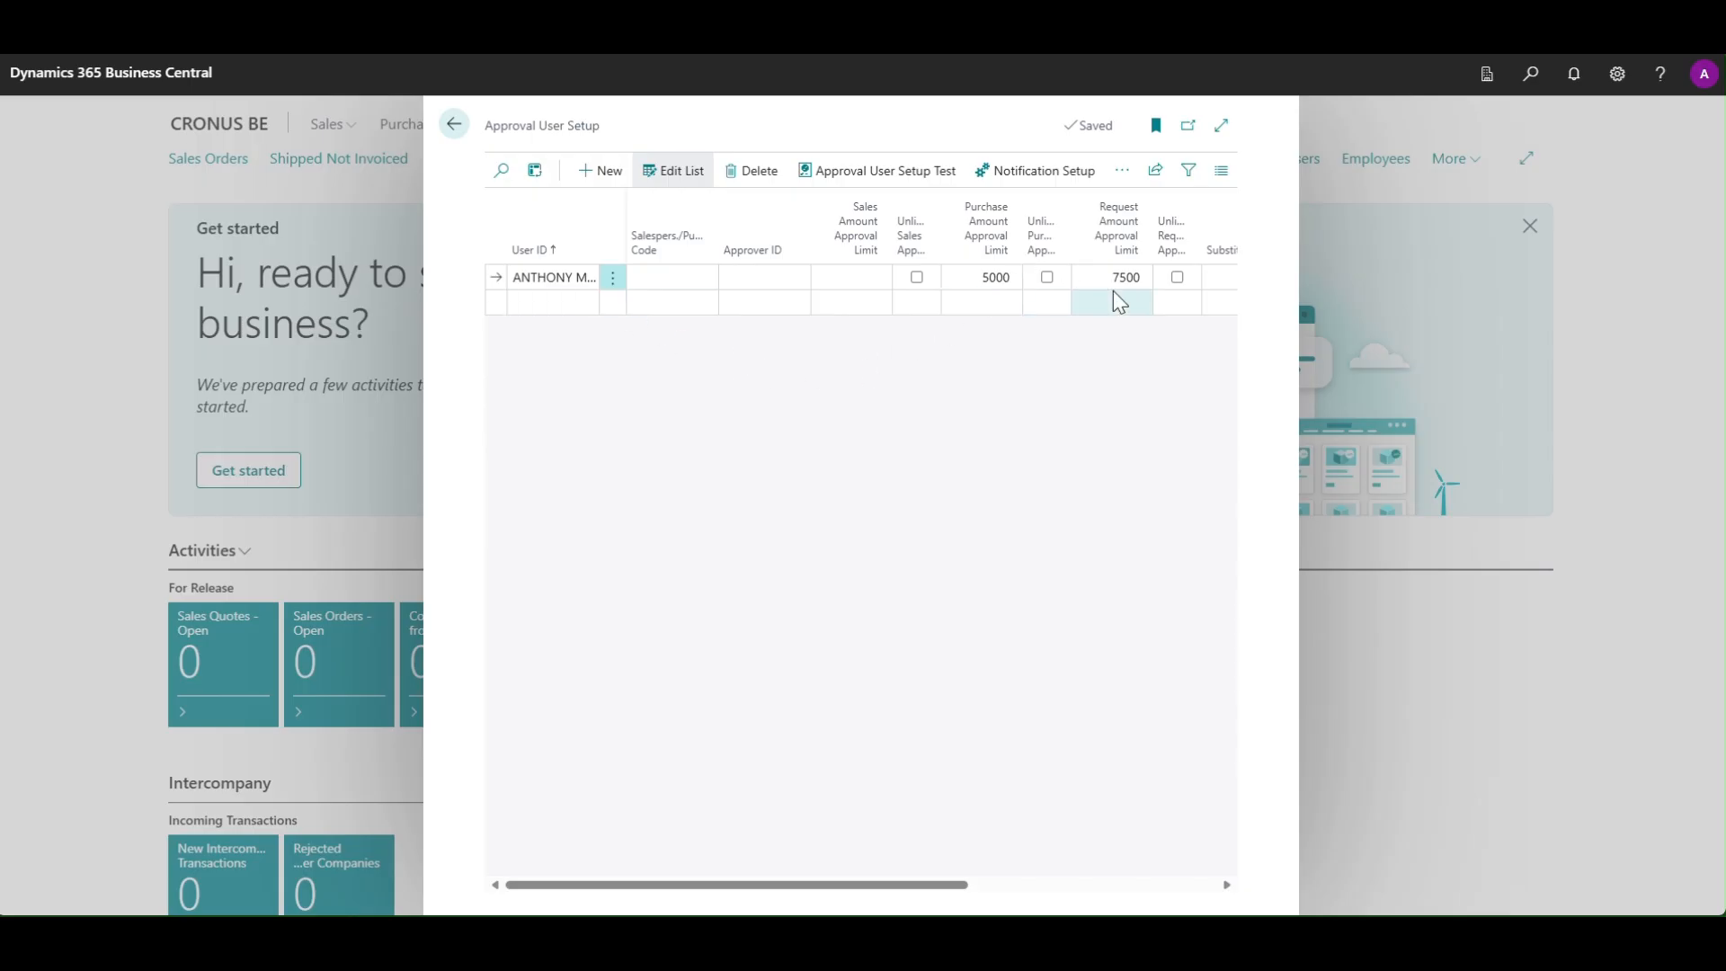
Back in Authorization Box, create a new request for user L026 10 with approval template "Purchasing and enquiries 1.000", and save and process it.
left_click(454, 125)
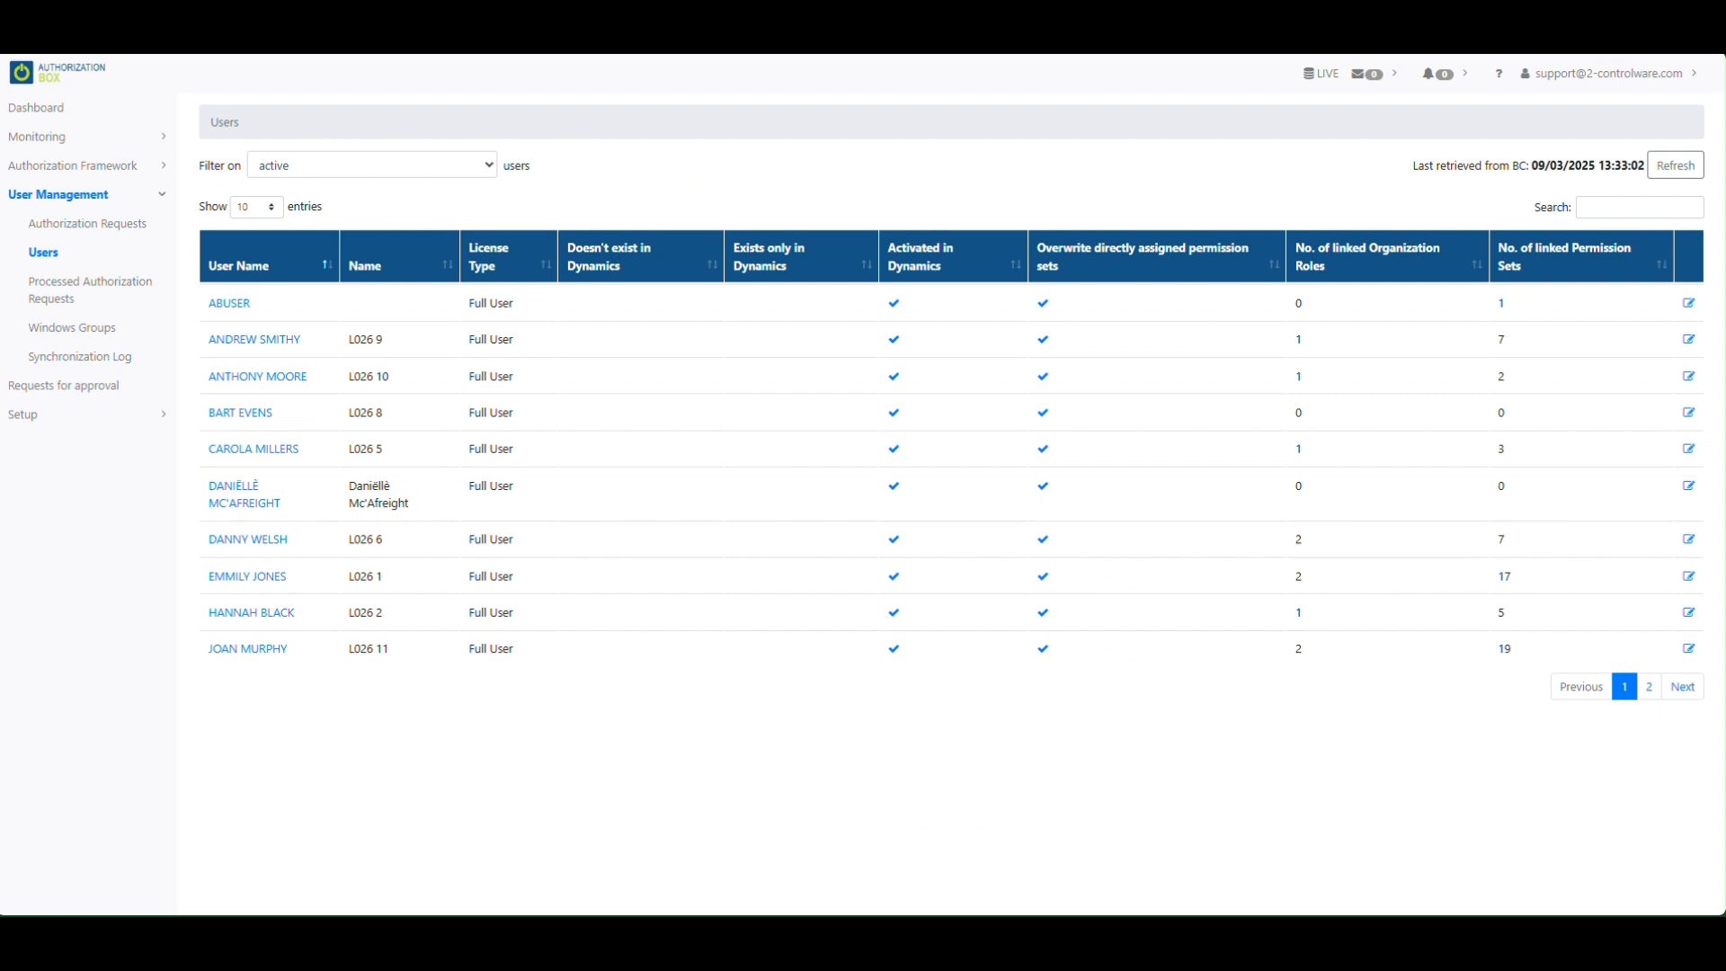
left_click(239, 376)
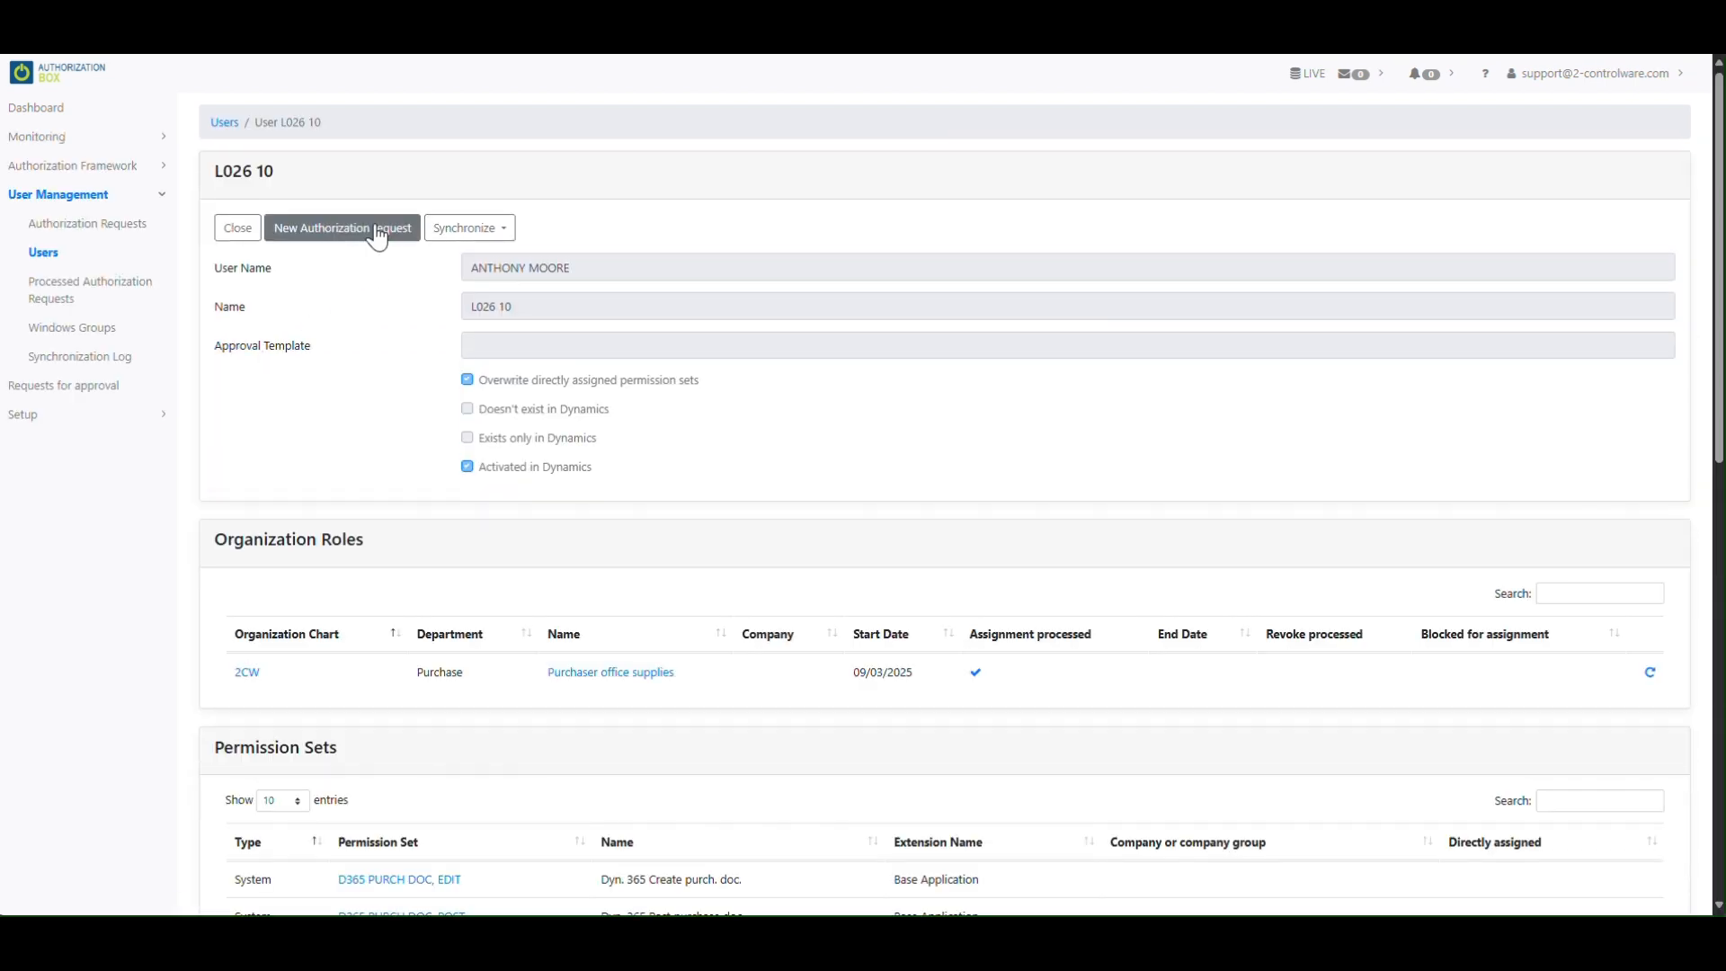
left_click(373, 228)
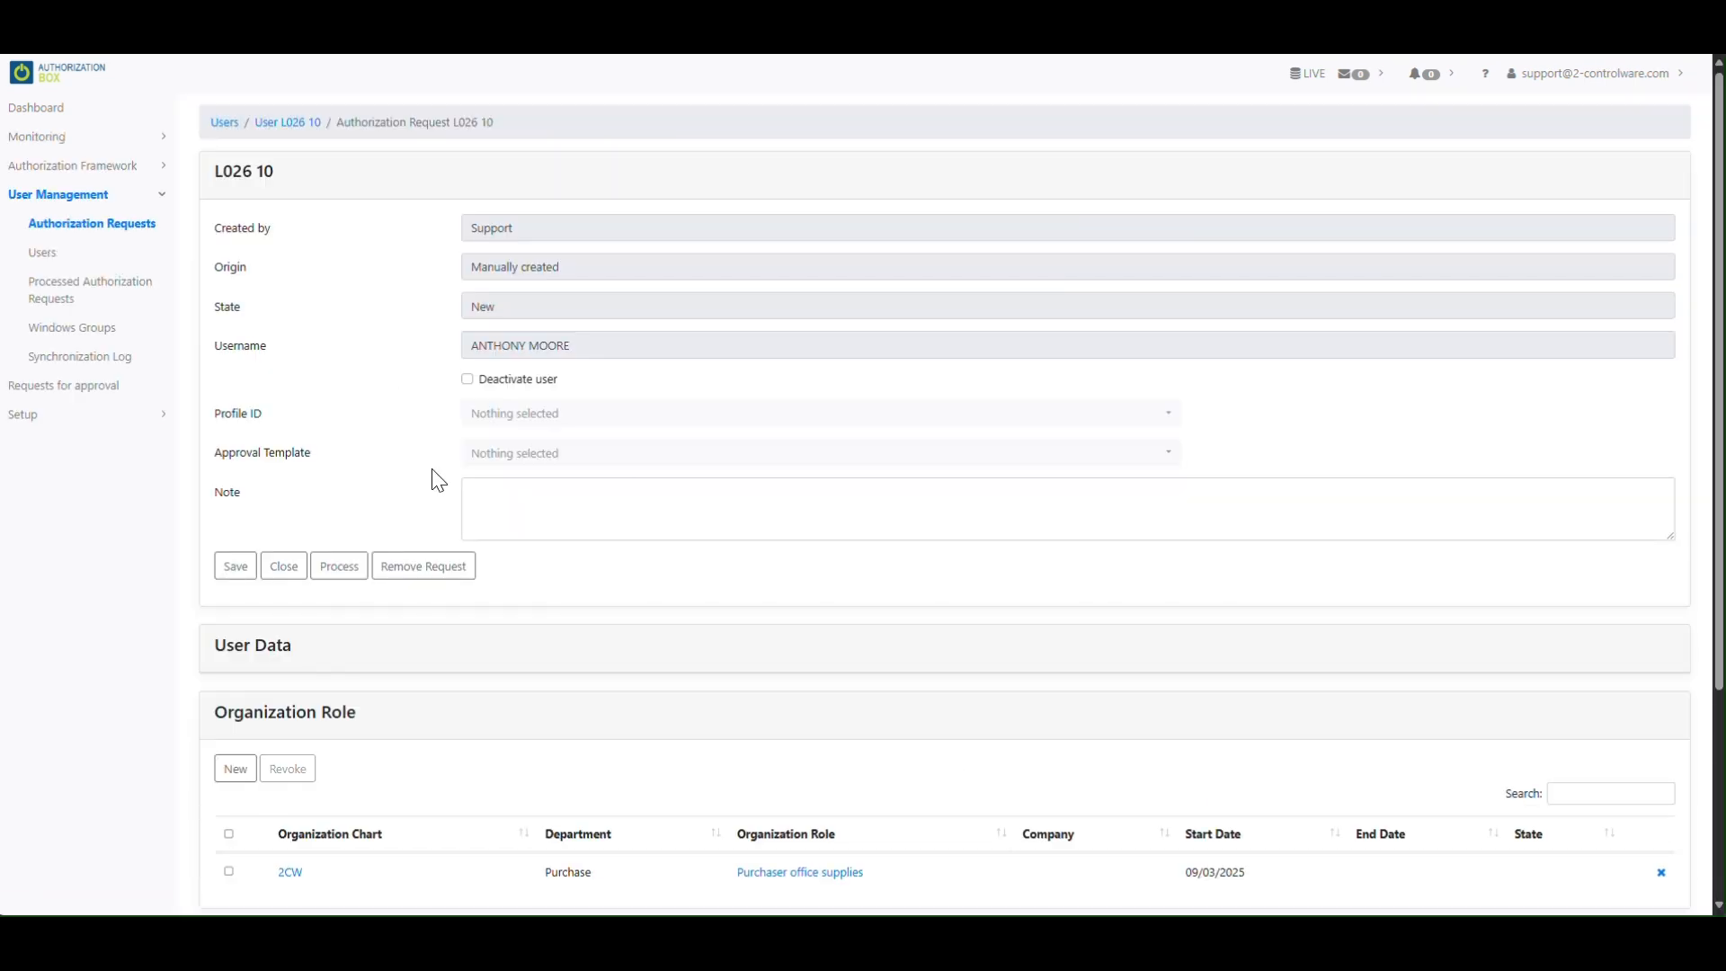
left_click(513, 458)
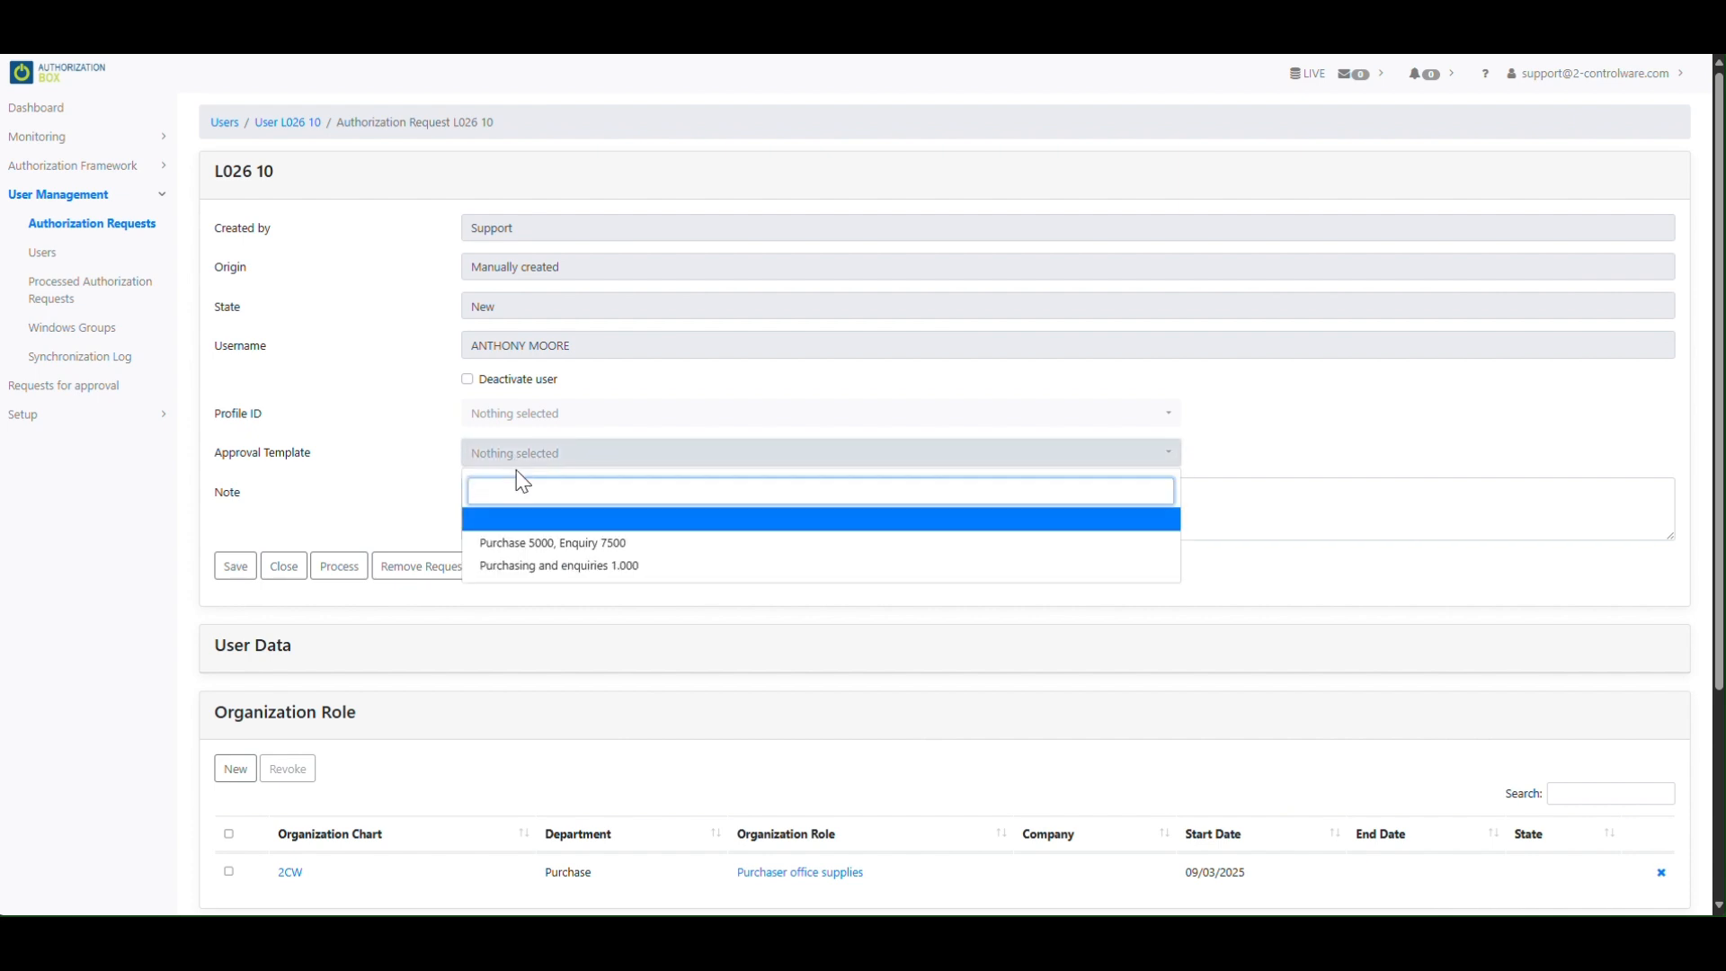
left_click(504, 565)
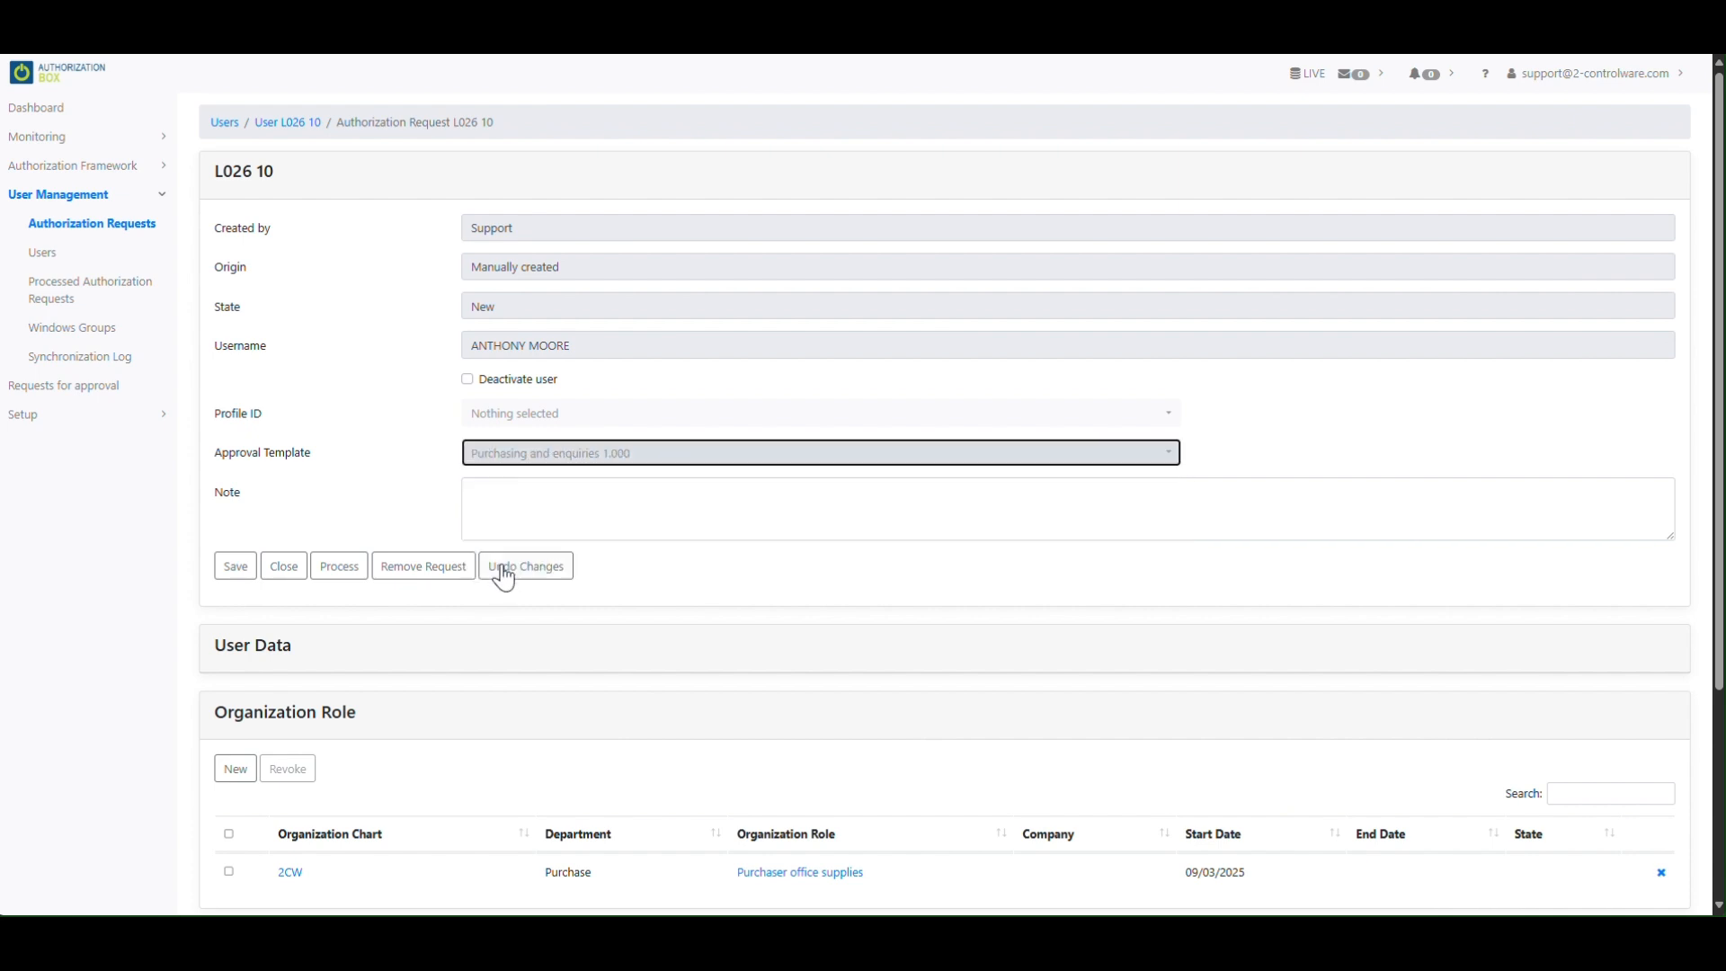
left_click(224, 566)
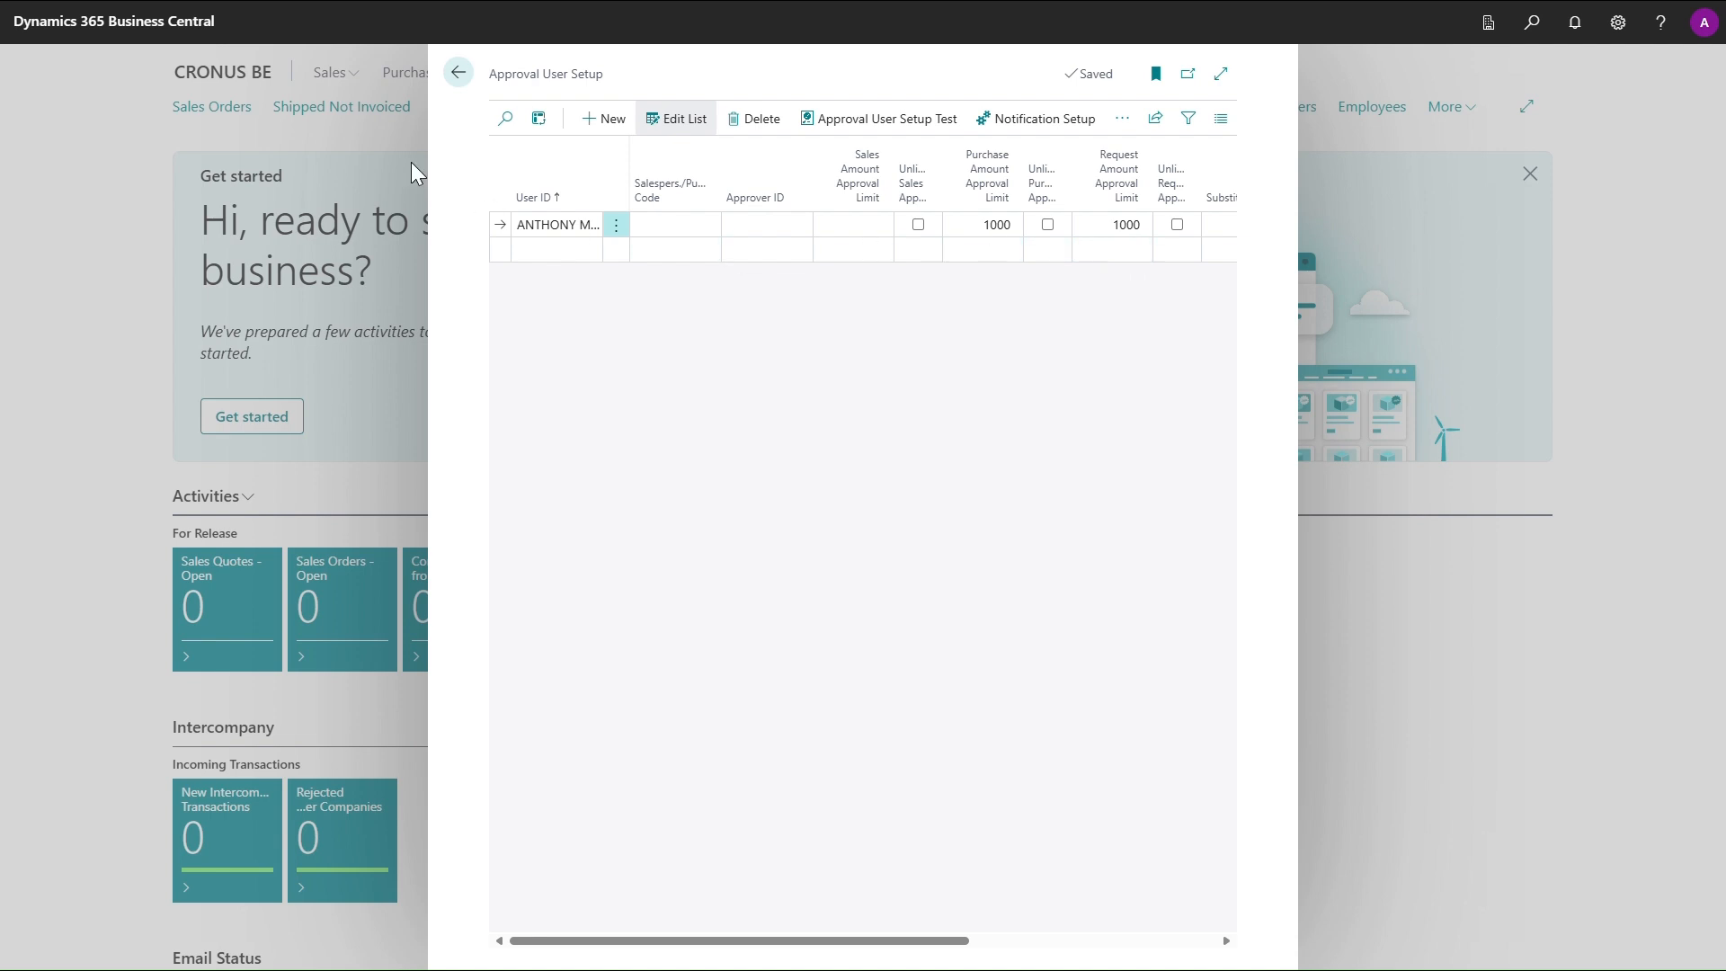
Return to Authorization Box and create another request for user L026 10 that clears the user's approval template, and save and process it.
left_click(220, 18)
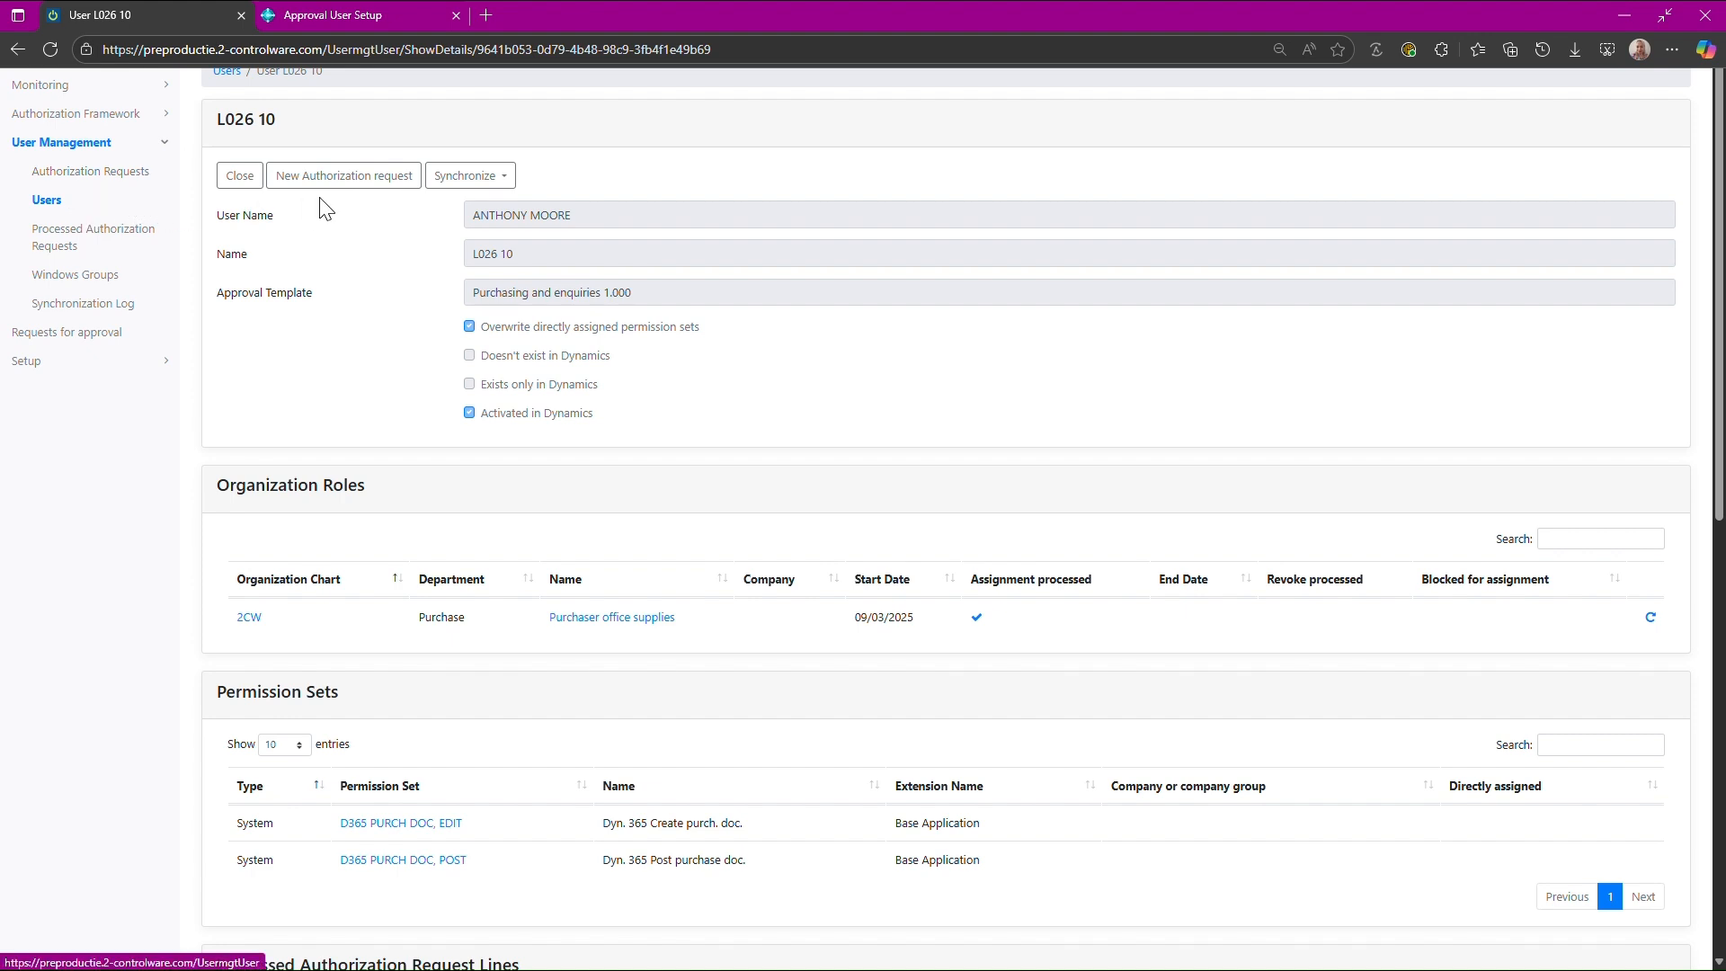
left_click(344, 179)
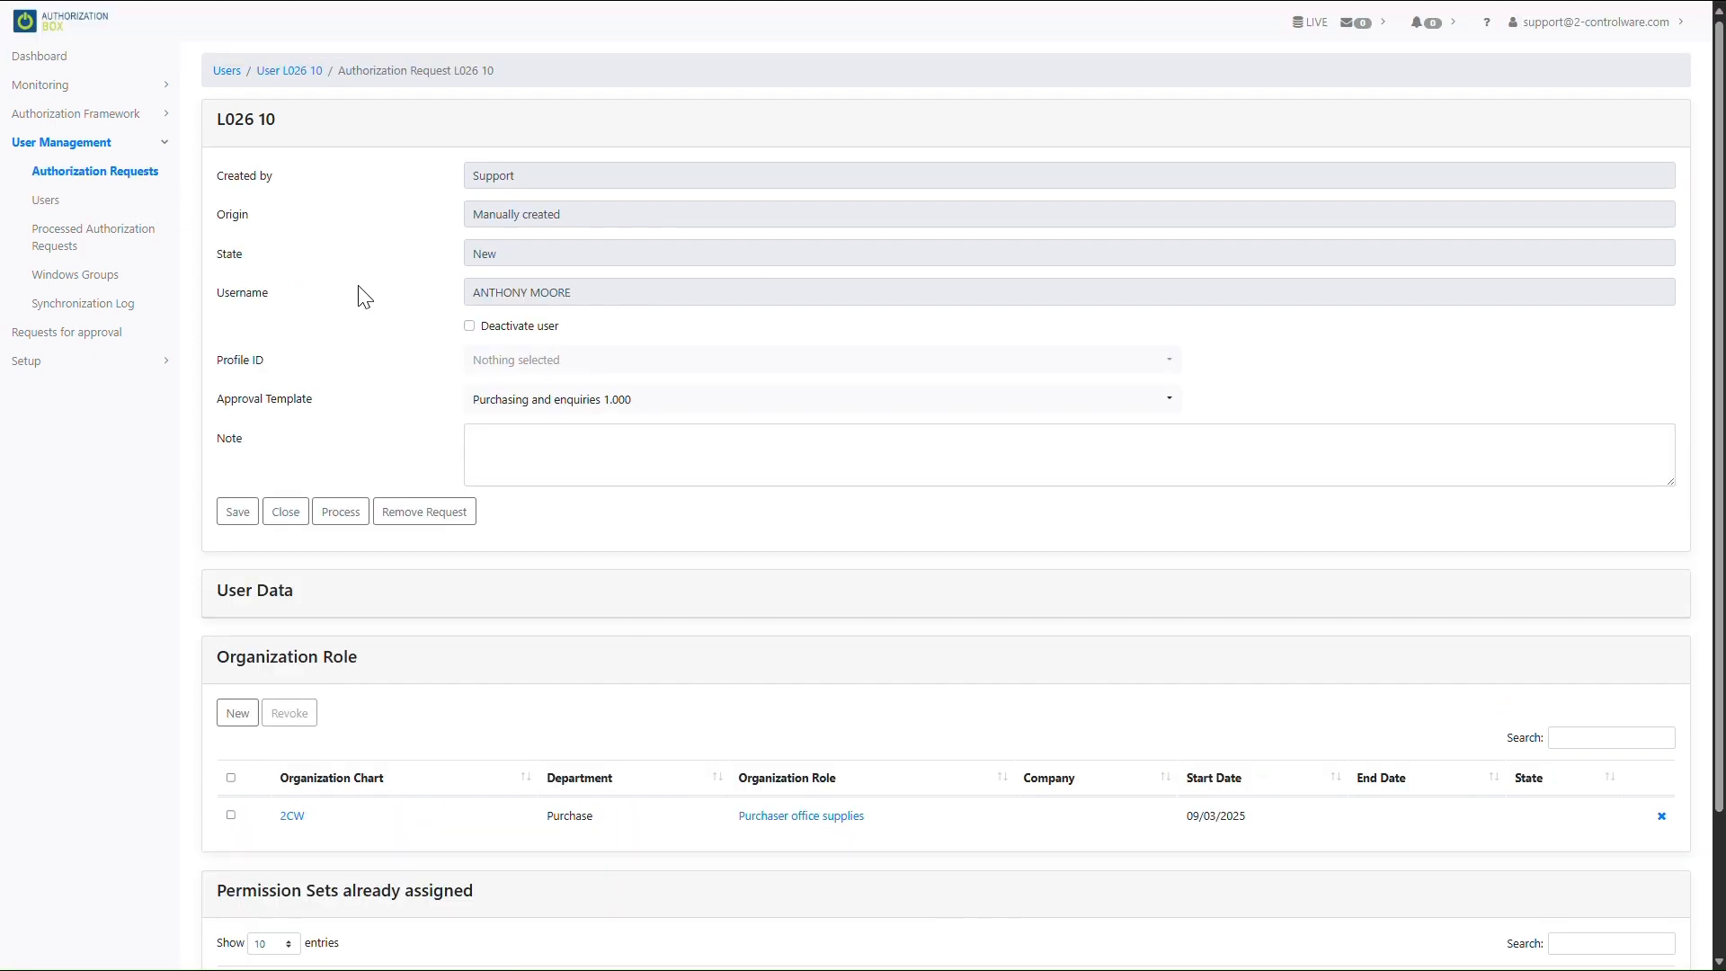
left_click(494, 406)
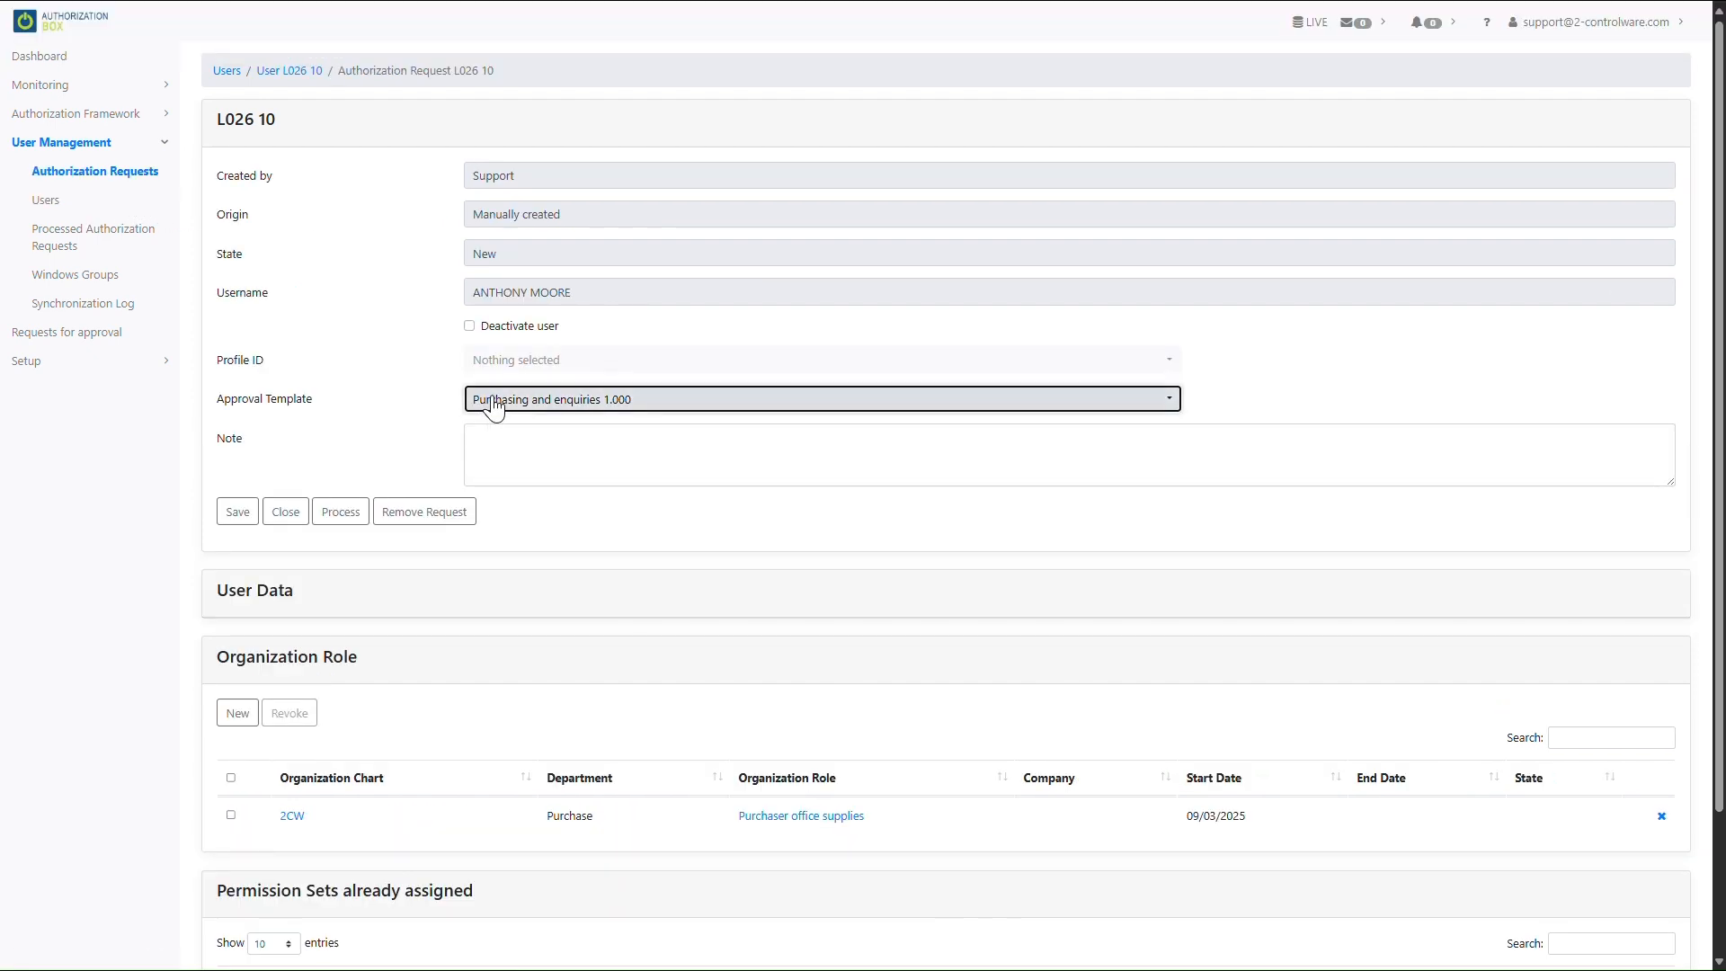
left_click(500, 486)
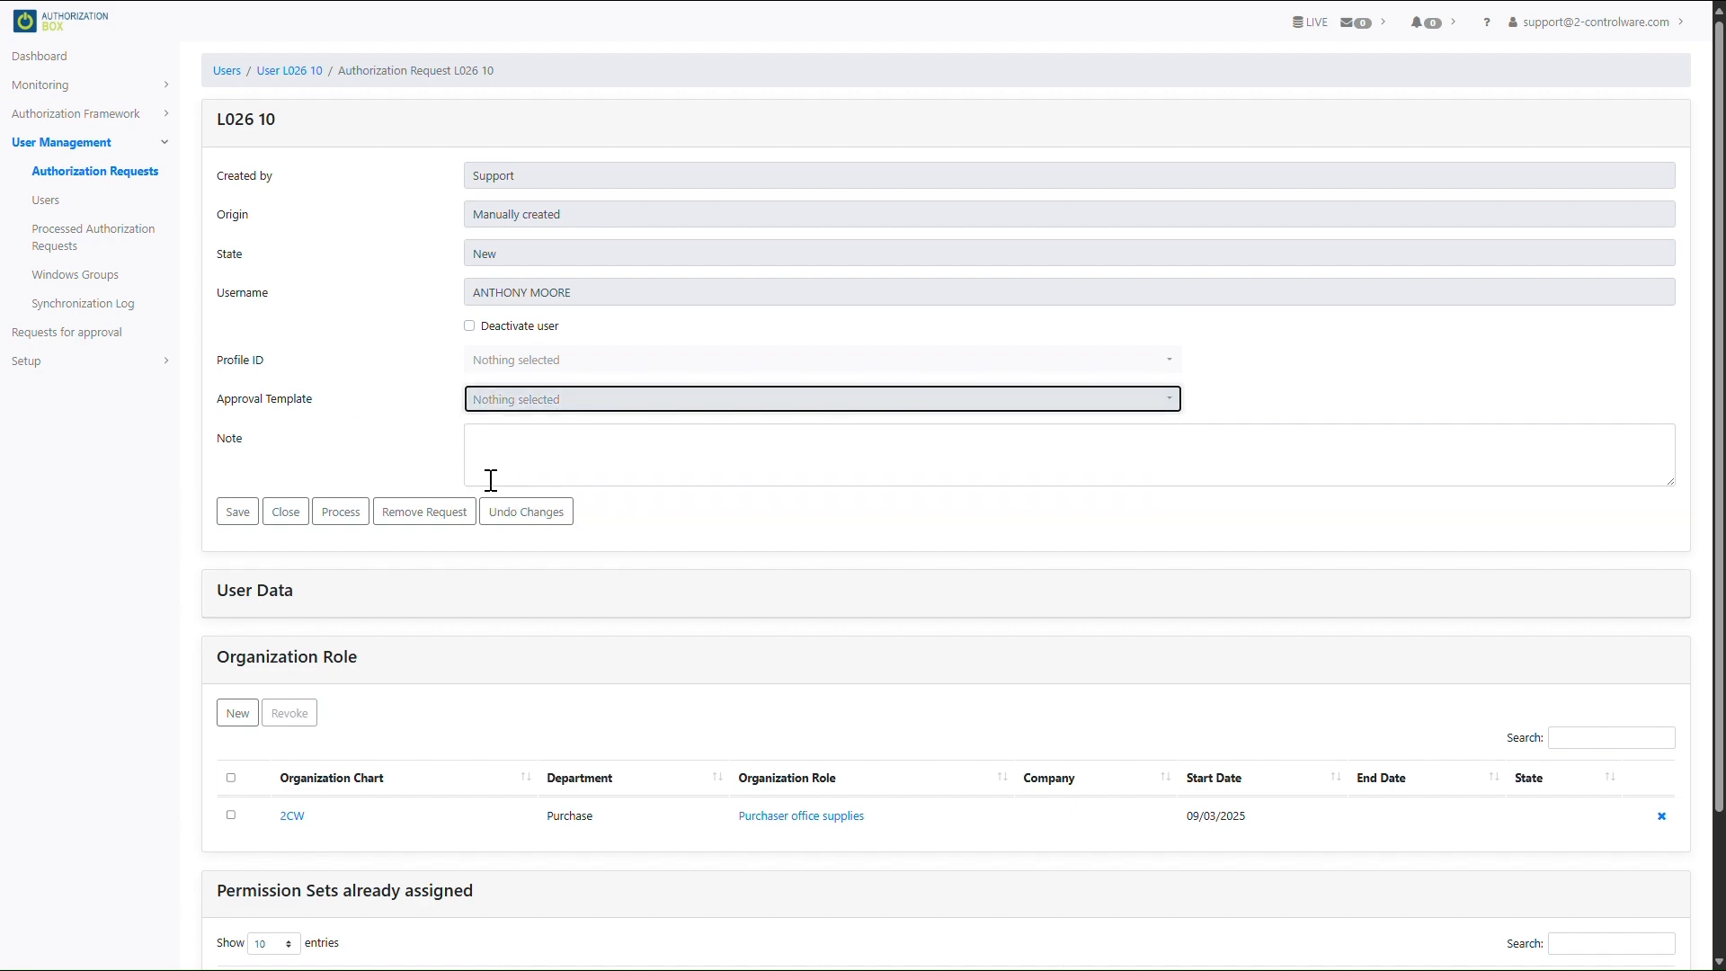
left_click(242, 520)
left_click(340, 511)
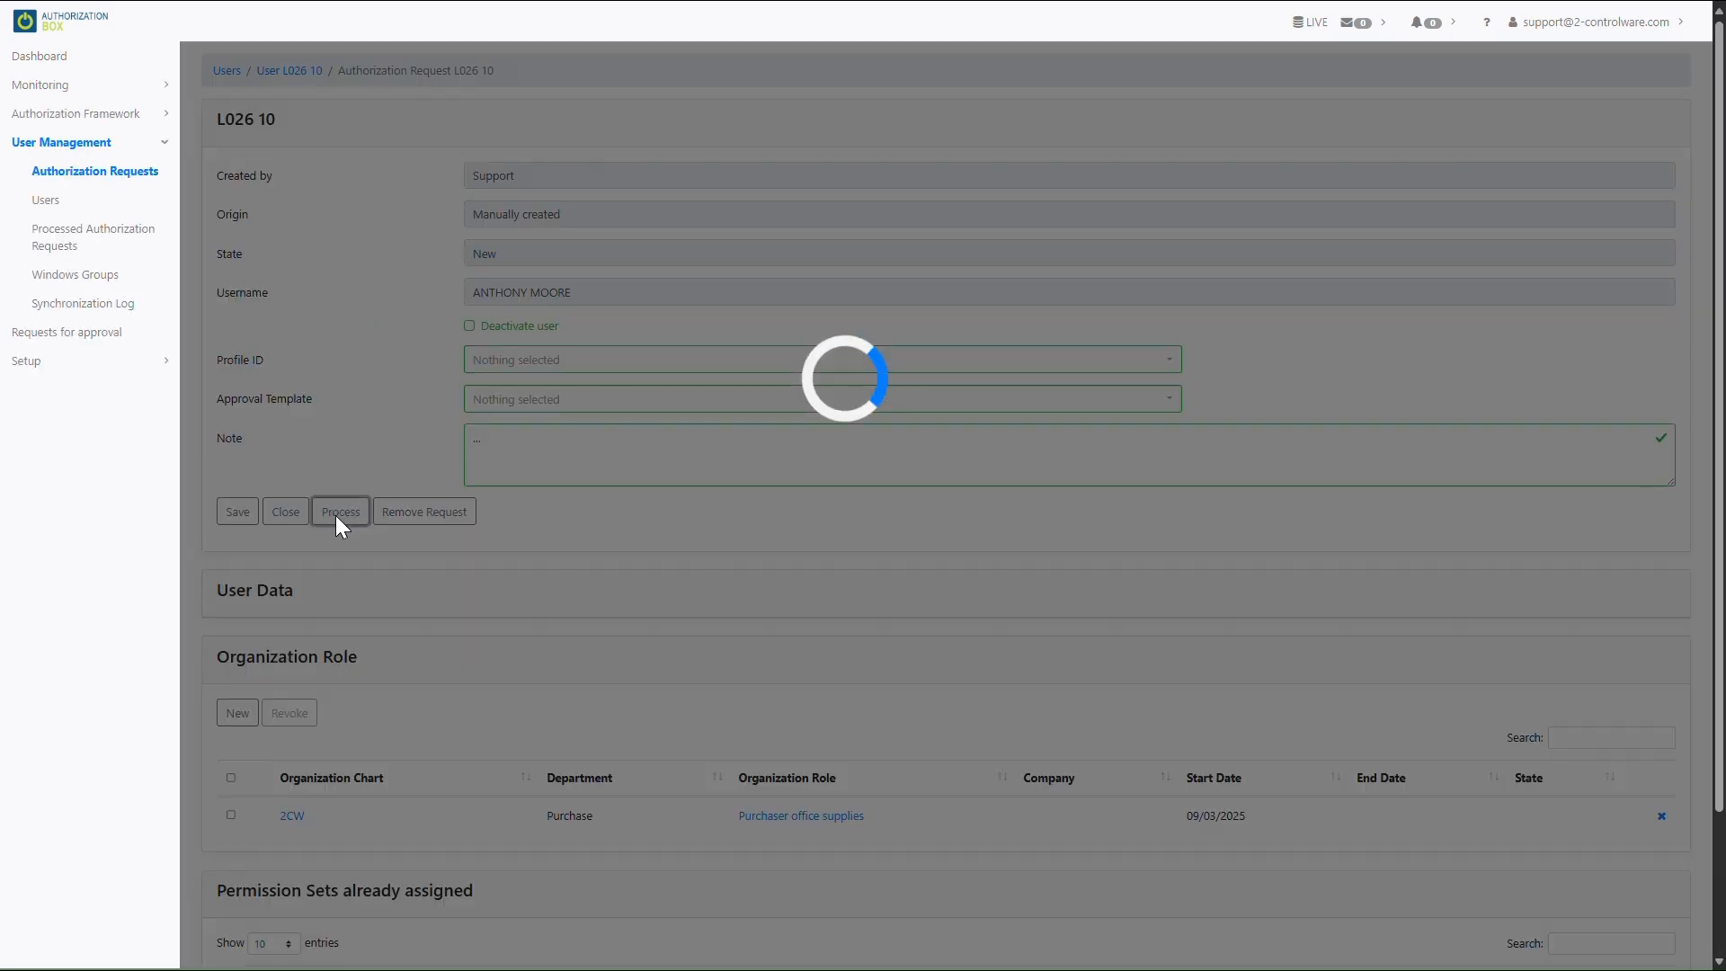